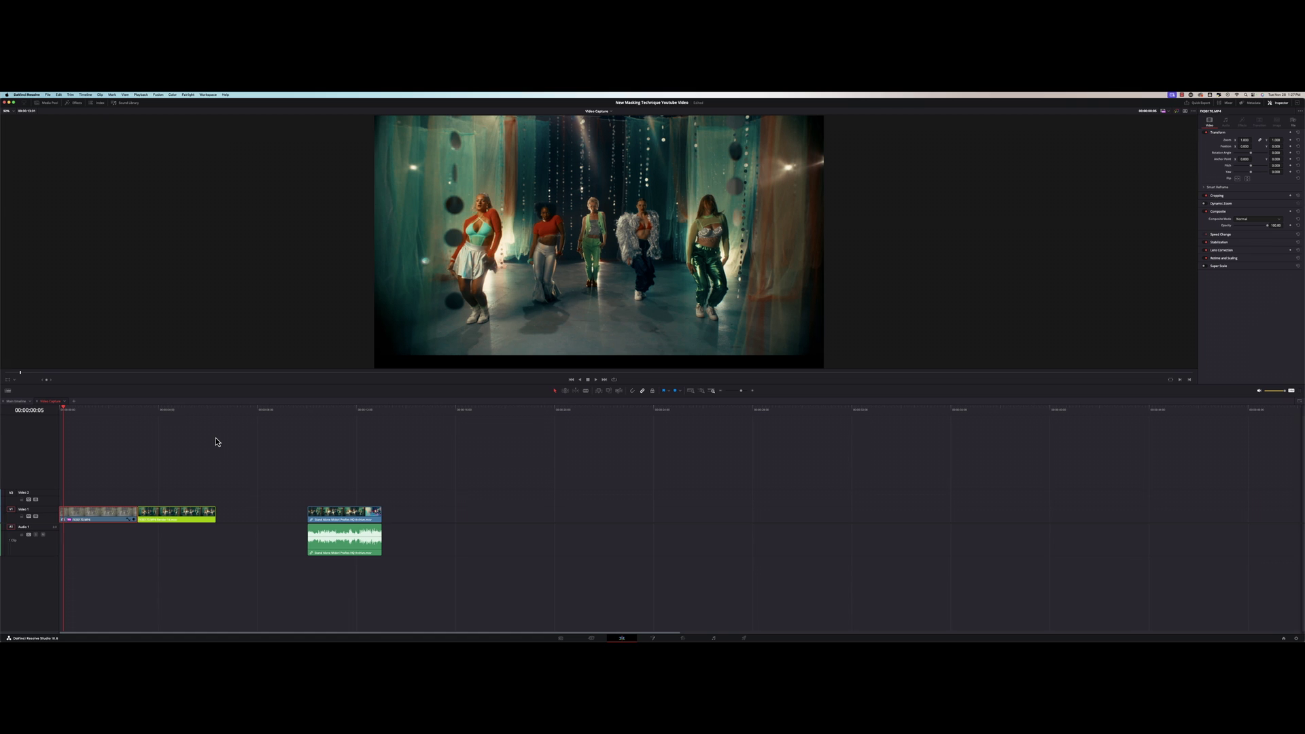
Add a circular power window and stretch it into a wide ellipse covering the floor in front of the dancers.
{"action": "left_click", "coordinate": [88, 412]}
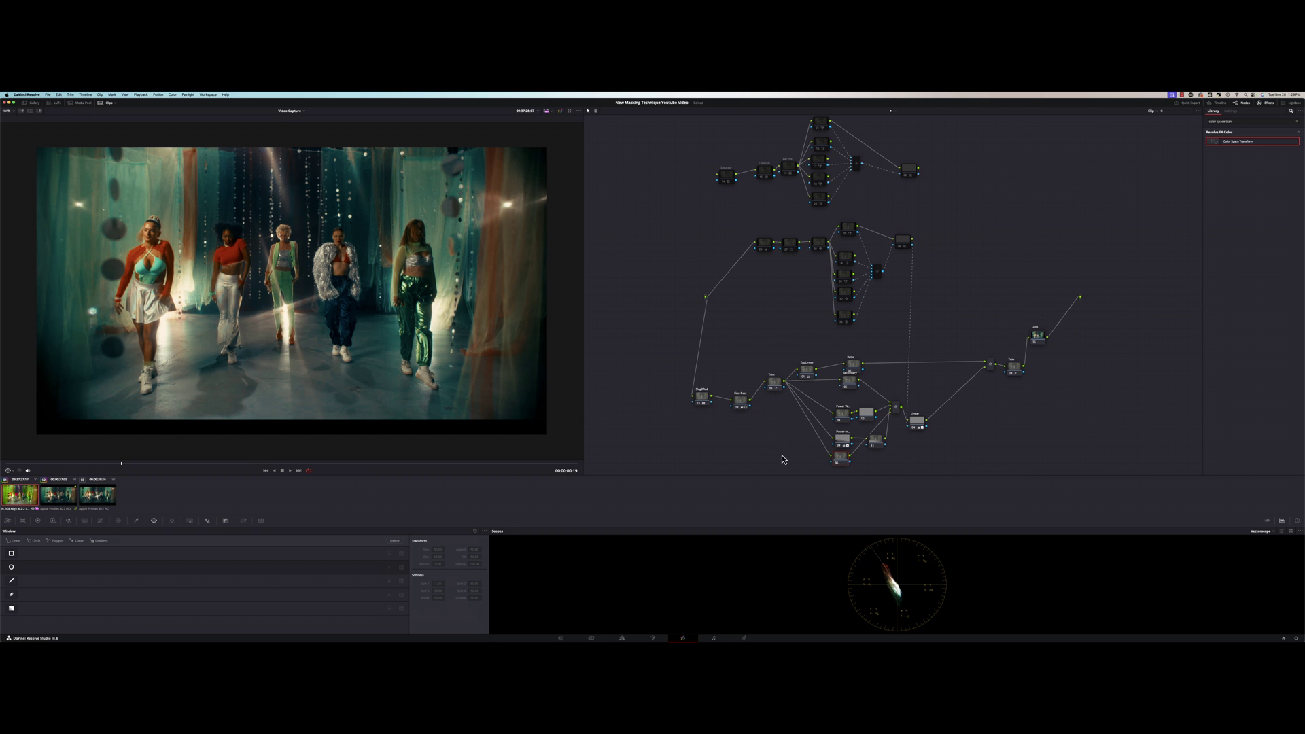
{"action": "left_click", "coordinate": [11, 567]}
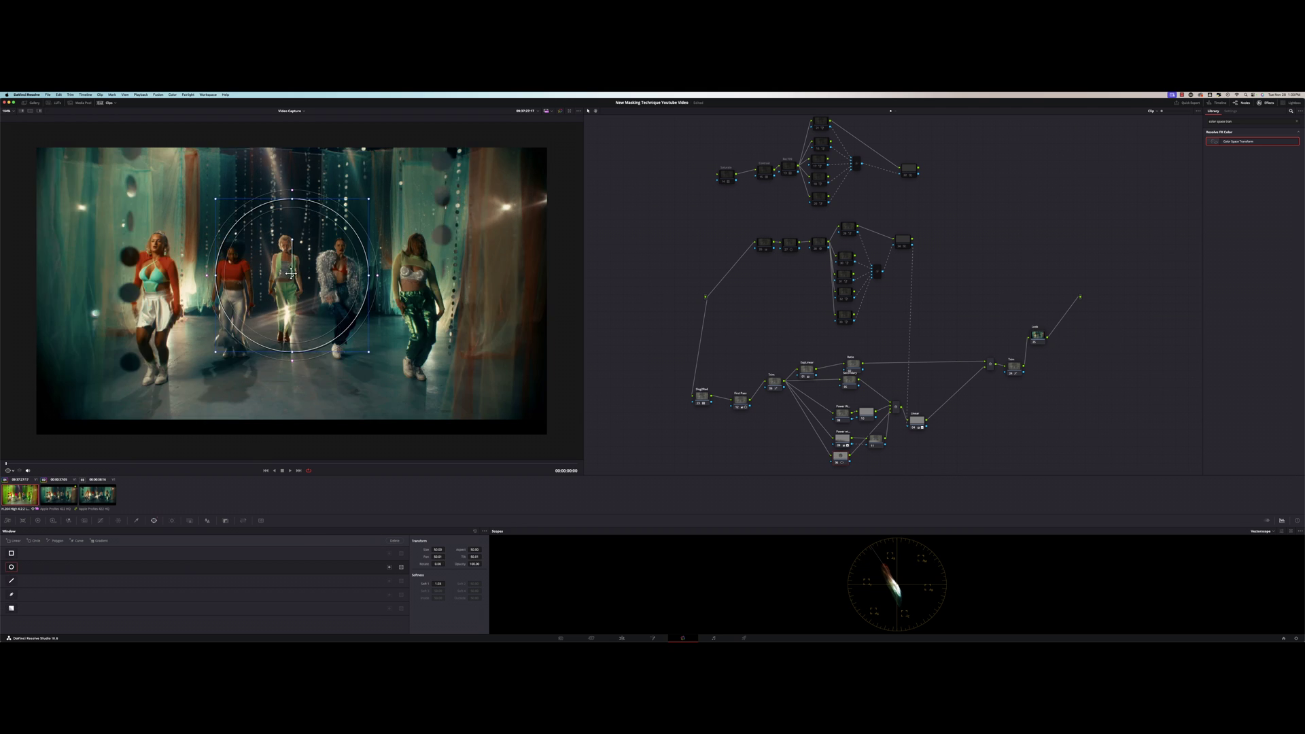
{"action": "left_click_drag", "start_coordinate": [292, 275], "coordinate": [526, 383]}
{"action": "scroll", "coordinate": [343, 382], "scroll_direction": "down", "scroll_amount": 2}
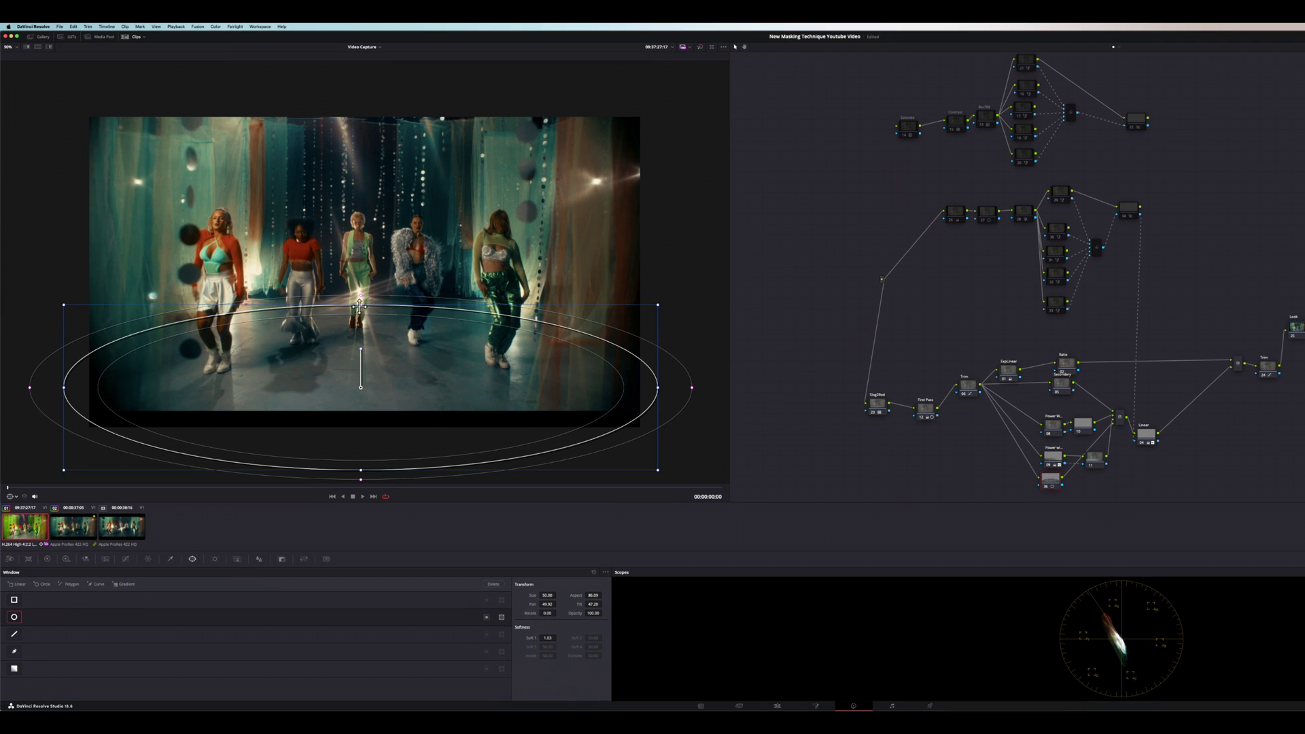
{"action": "left_click_drag", "start_coordinate": [359, 306], "coordinate": [361, 322]}
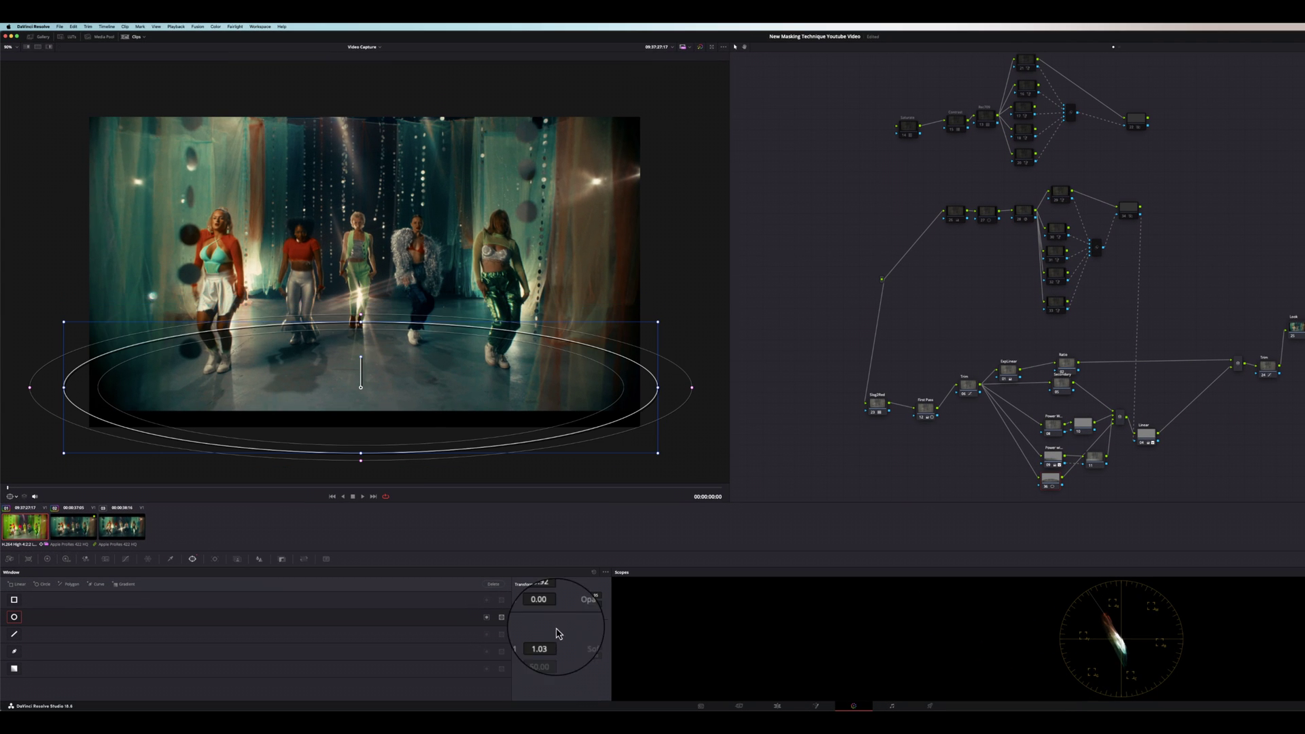
Soften the floor window's edge and track the window through the clip.
{"action": "left_click_drag", "start_coordinate": [547, 638], "coordinate": [554, 639]}
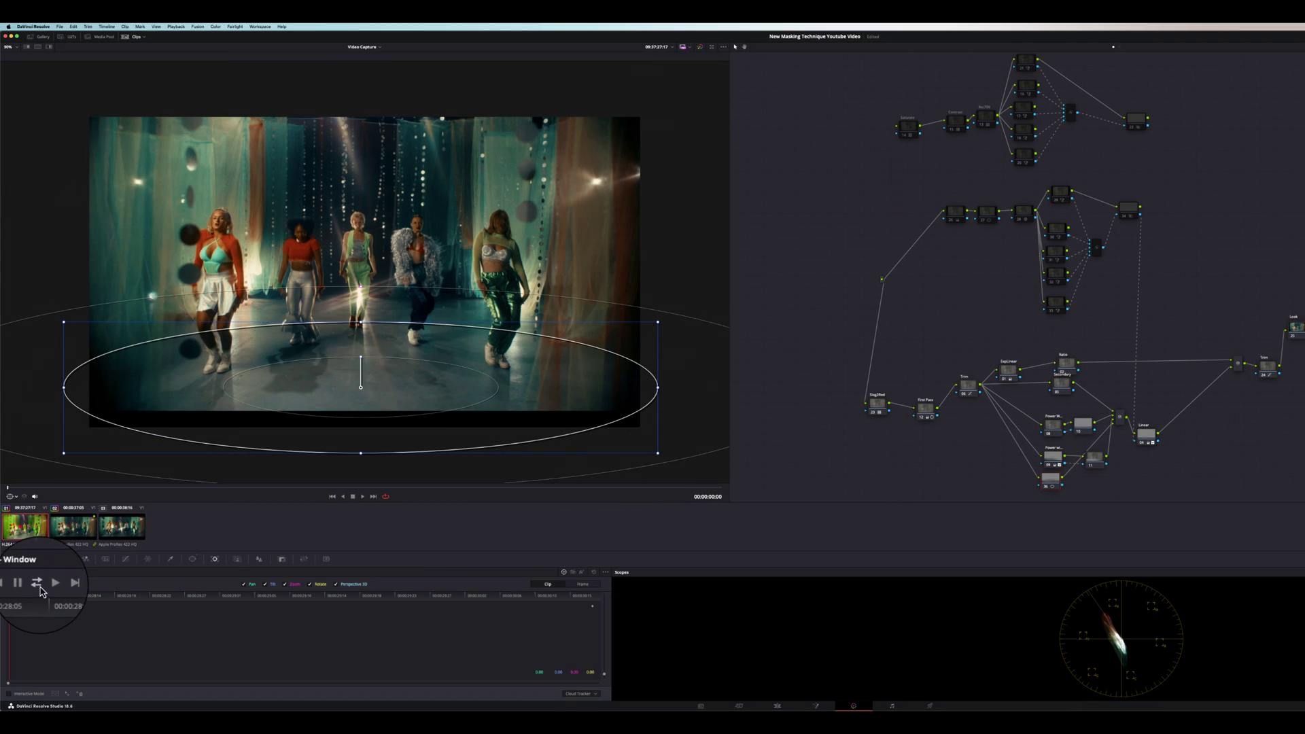
{"action": "left_click", "coordinate": [38, 584]}
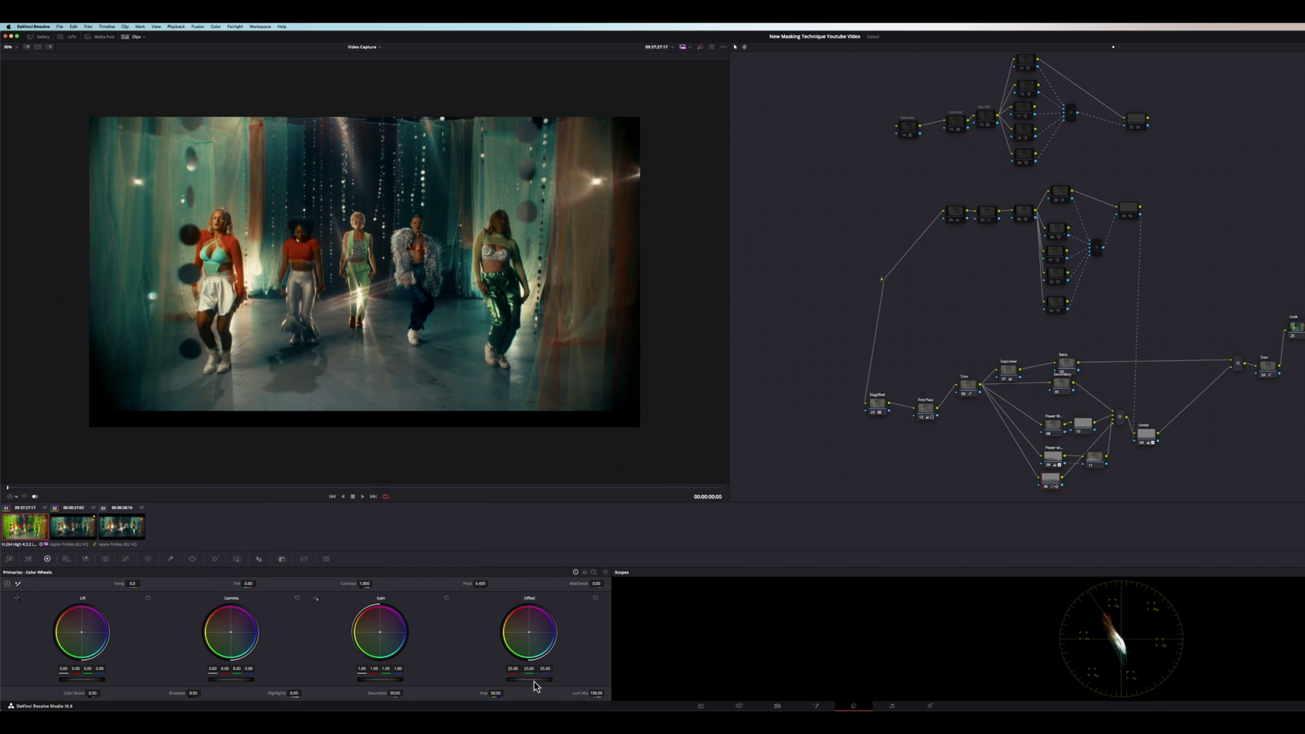
{"action": "left_click_drag", "start_coordinate": [534, 681], "coordinate": [490, 672]}
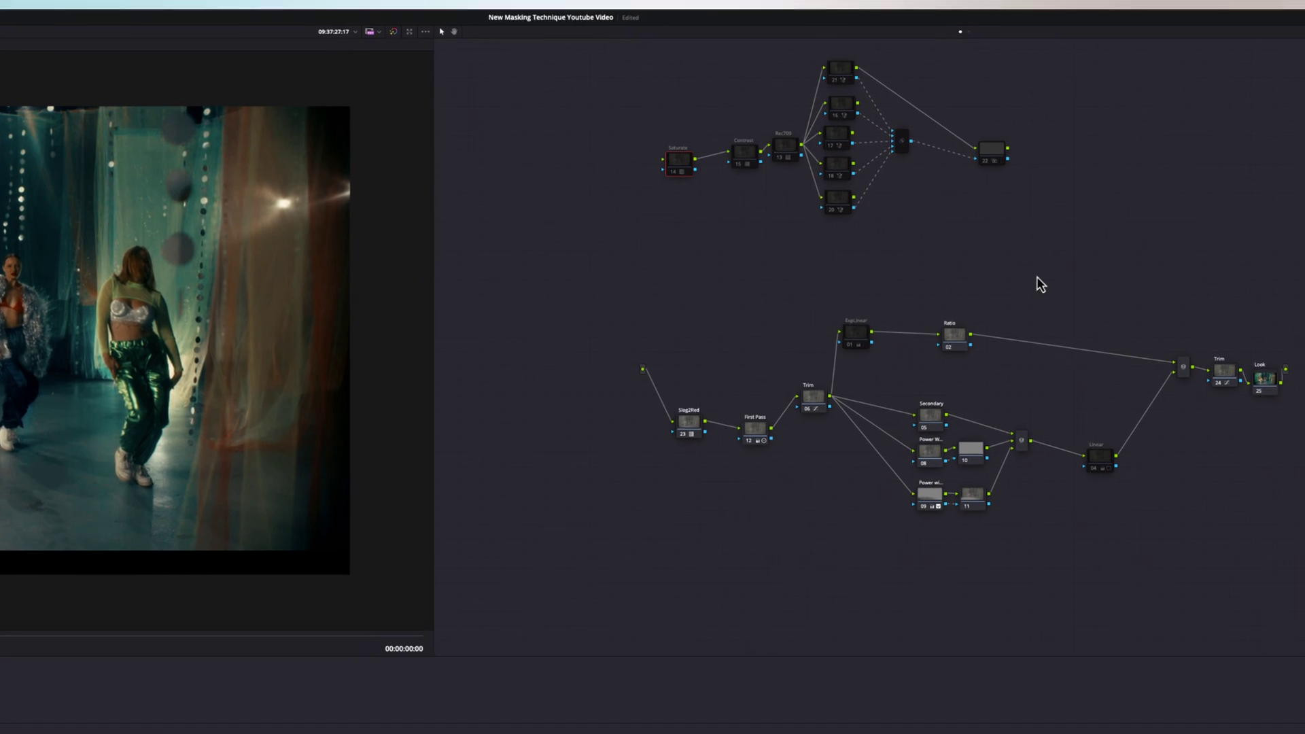
{"action": "left_click_drag", "start_coordinate": [1172, 225], "coordinate": [873, 100]}
{"action": "left_click_drag", "start_coordinate": [626, 111], "coordinate": [629, 113]}
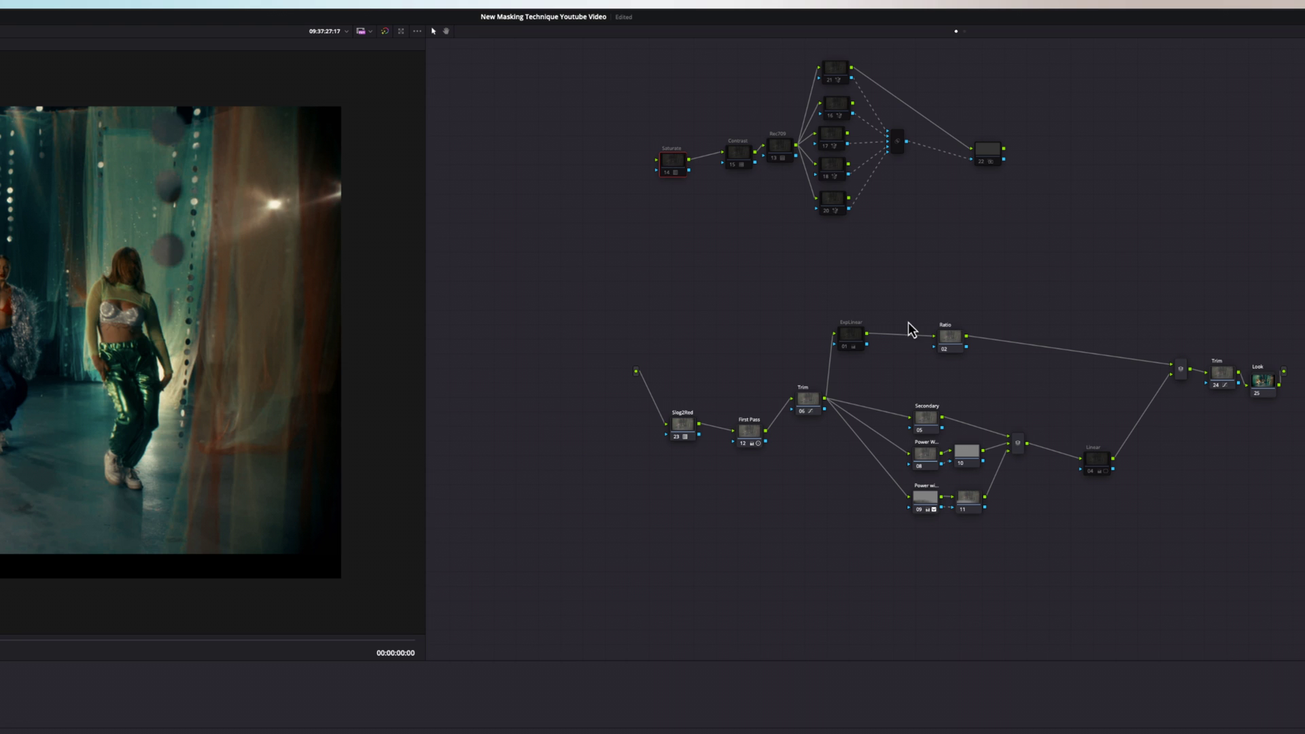
Add a new corrector node in the empty space between the upper and lower node groups.
{"action": "right_click", "coordinate": [571, 268]}
{"action": "mouse_move", "coordinate": [629, 286]}
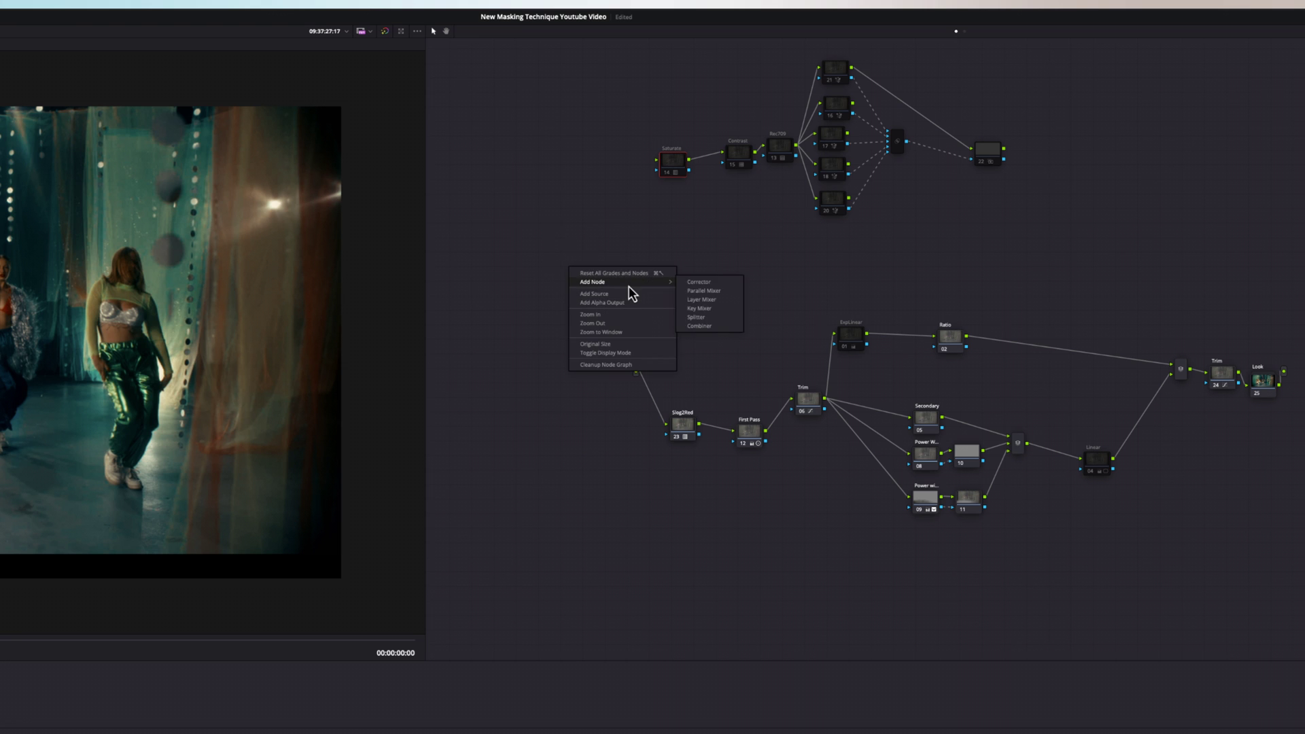
{"action": "left_click", "coordinate": [697, 282]}
{"action": "left_click_drag", "start_coordinate": [586, 283], "coordinate": [677, 293]}
Rewire the graph so the new corrector node runs from the clip source to the output in place of the Look node.
{"action": "left_click_drag", "start_coordinate": [635, 371], "coordinate": [645, 282]}
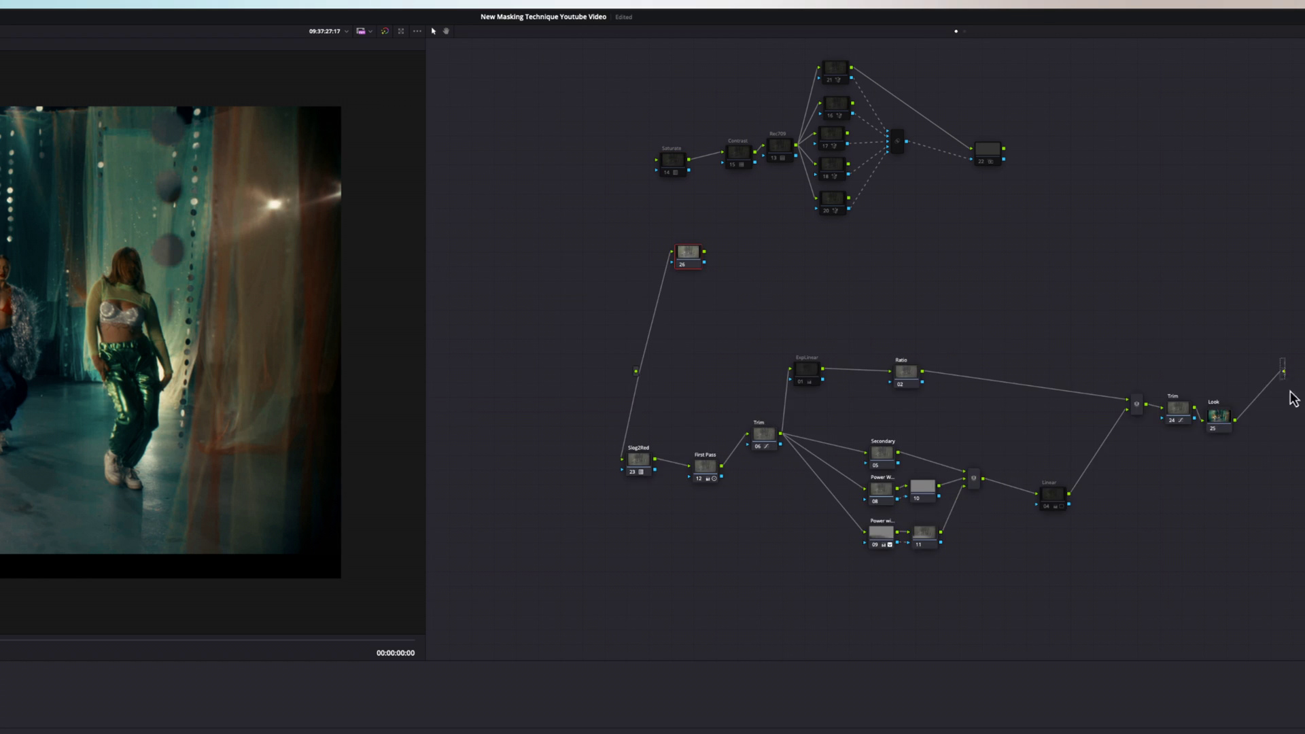
{"action": "left_click_drag", "start_coordinate": [1282, 374], "coordinate": [1272, 385]}
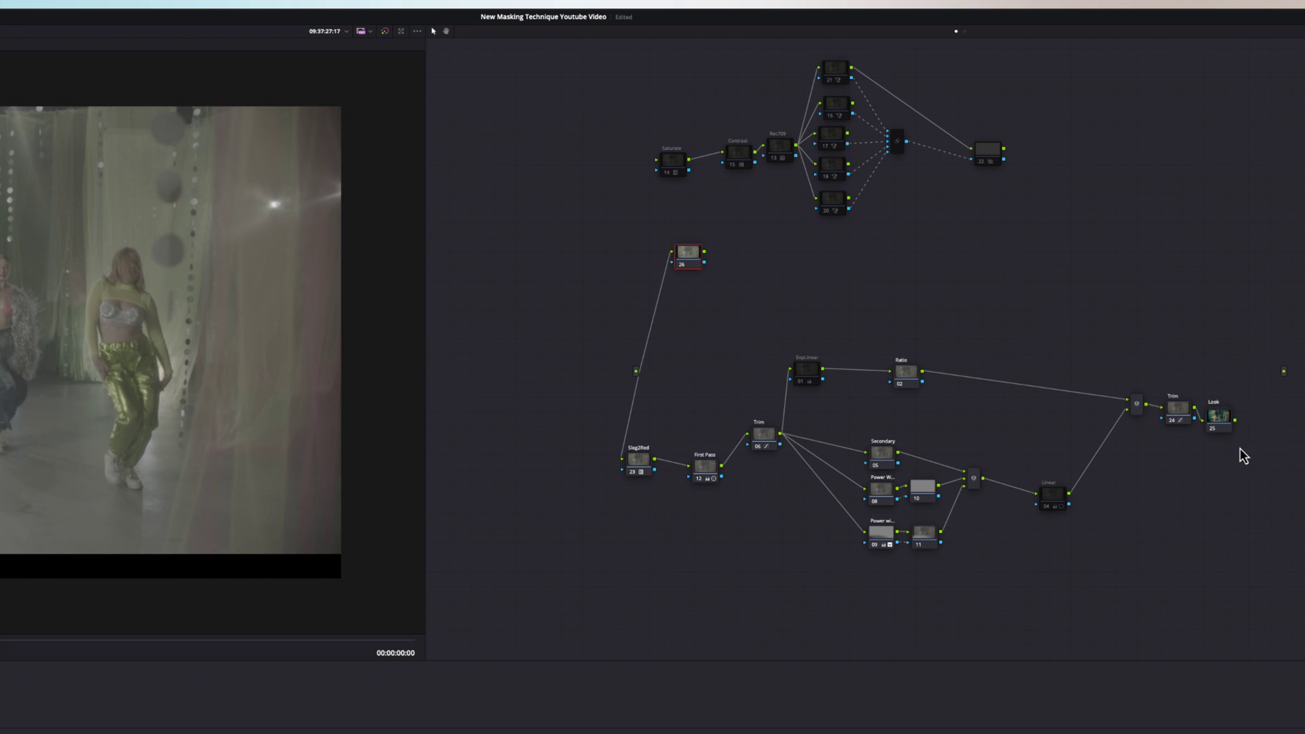
{"action": "left_click_drag", "start_coordinate": [690, 258], "coordinate": [1284, 371]}
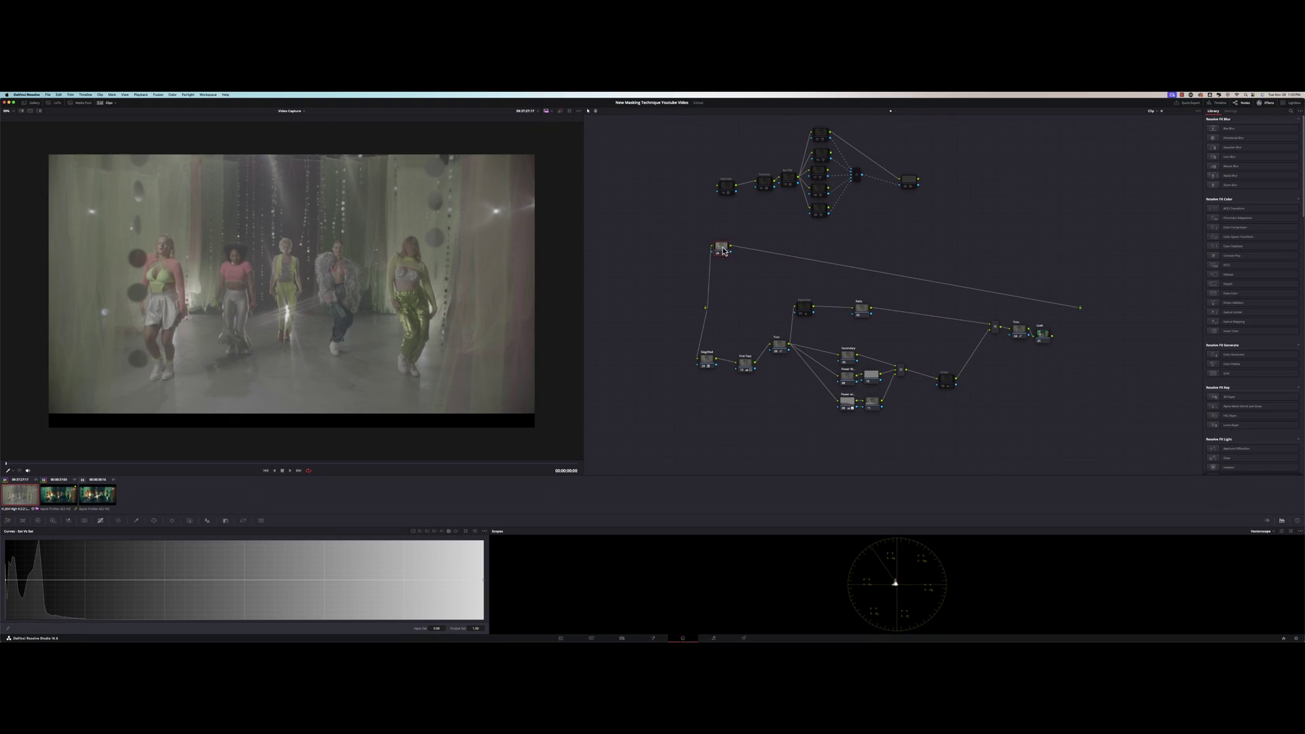
{"action": "left_click_drag", "start_coordinate": [669, 262], "coordinate": [698, 262]}
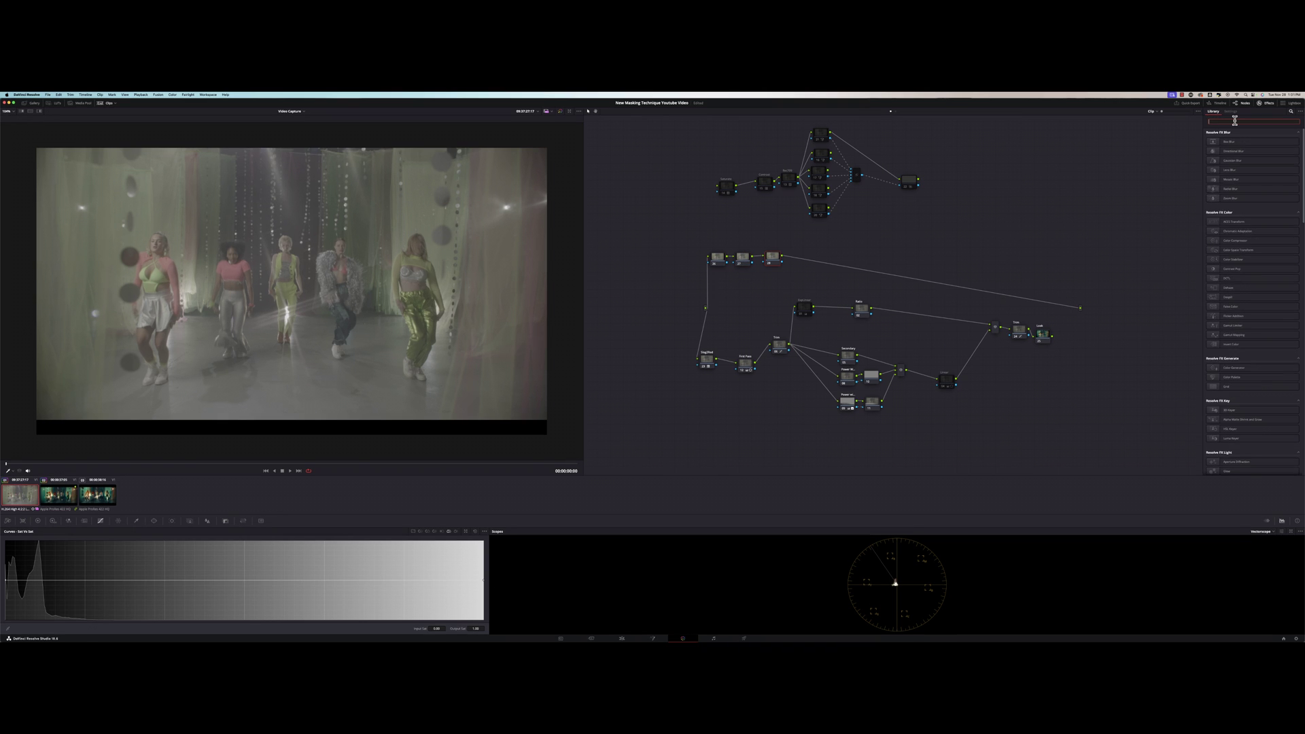
Find the Color Space Transform effect and apply it to the third node of the new chain.
{"action": "left_click", "coordinate": [1235, 121]}
{"action": "type", "text": "rec 709"}
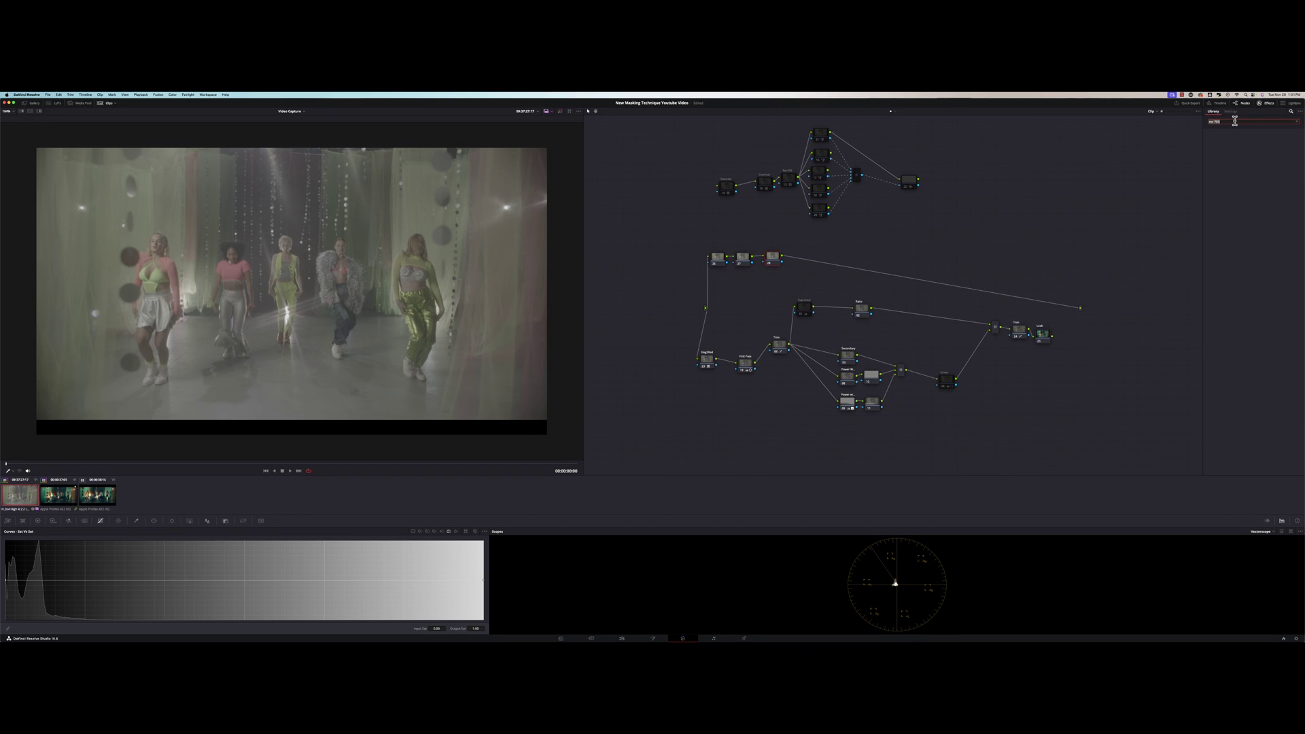
{"action": "type", "text": "color space tran"}
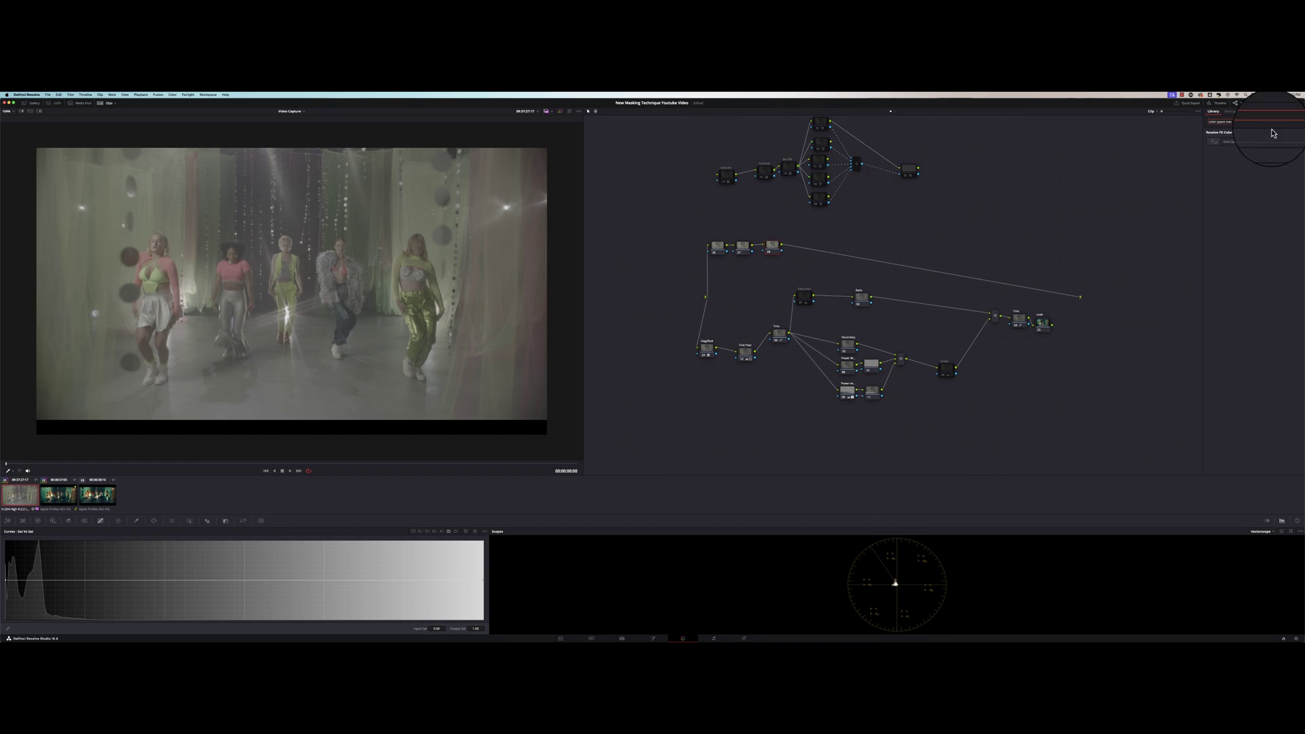
{"action": "left_click", "coordinate": [1255, 144]}
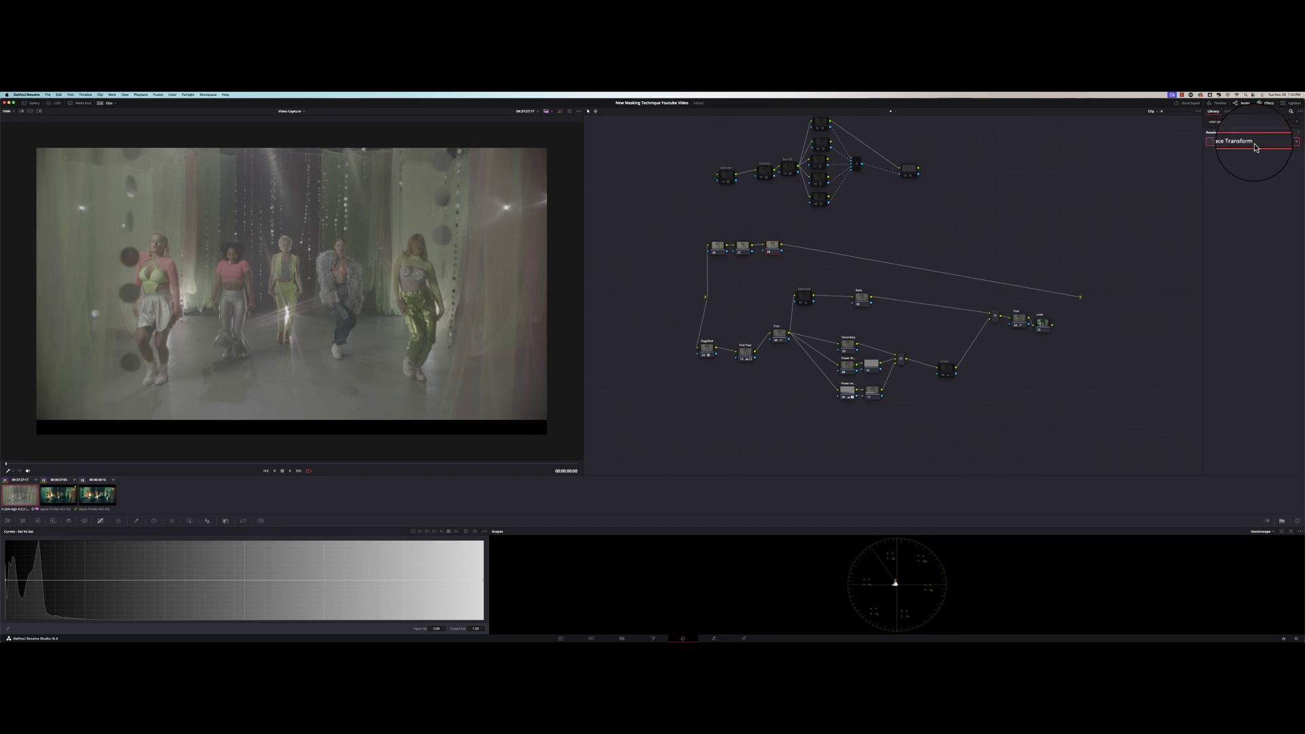
{"action": "left_click_drag", "start_coordinate": [1255, 145], "coordinate": [777, 247]}
Set the transform's input color space to Sony S-Gamut3.Cine and its input gamma to Sony S-Log3.
{"action": "left_click", "coordinate": [1260, 147]}
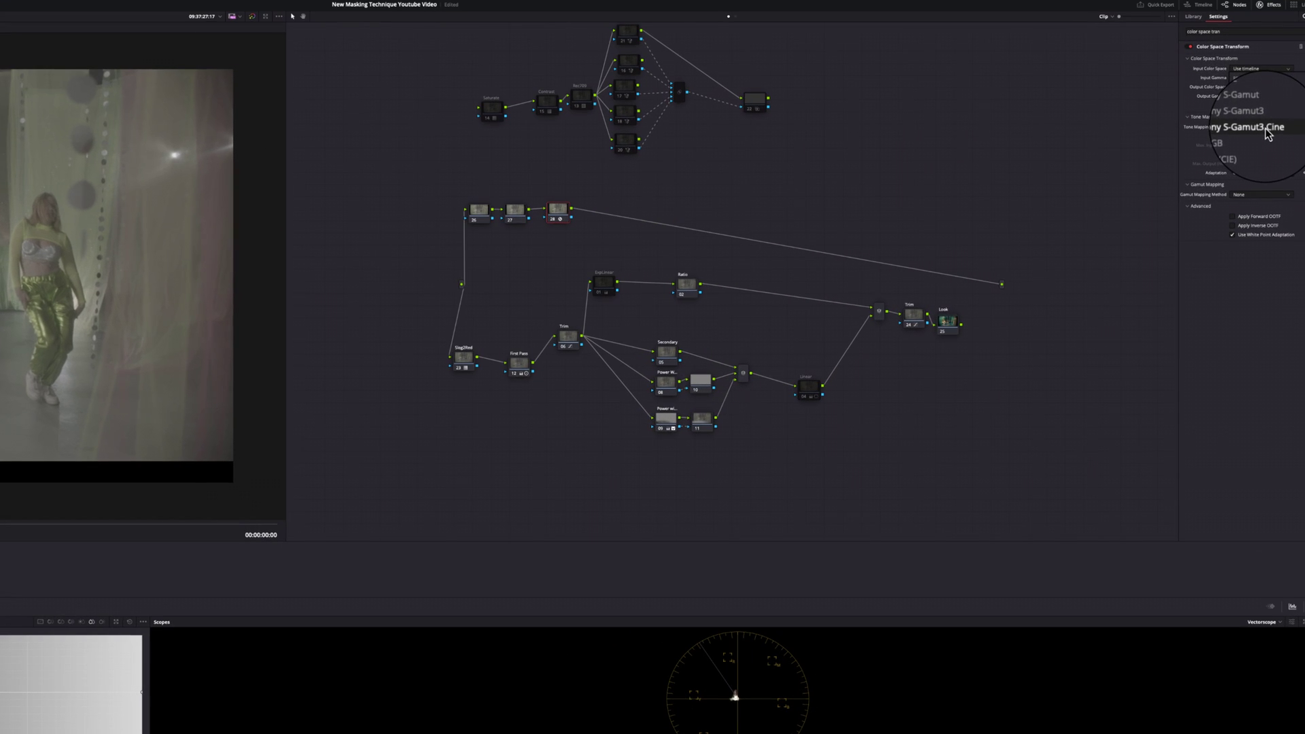
{"action": "left_click", "coordinate": [1278, 191]}
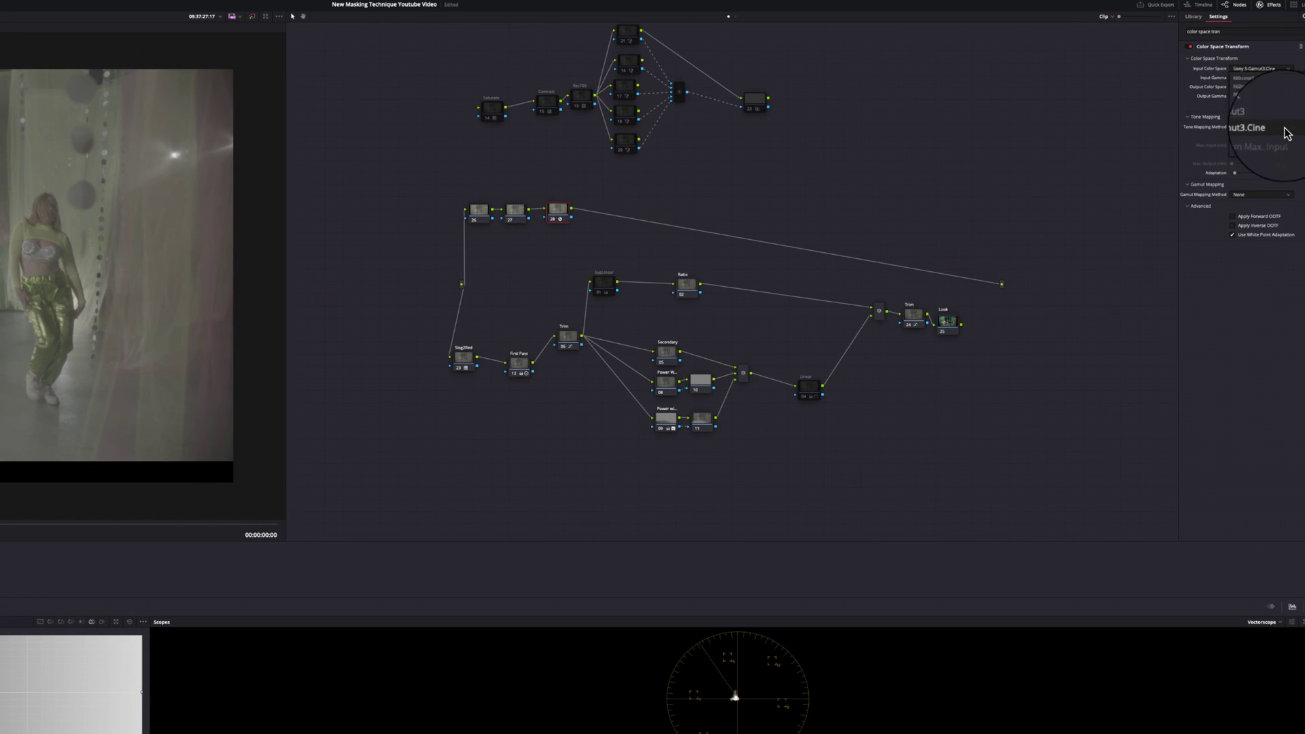
{"action": "left_click", "coordinate": [1266, 77]}
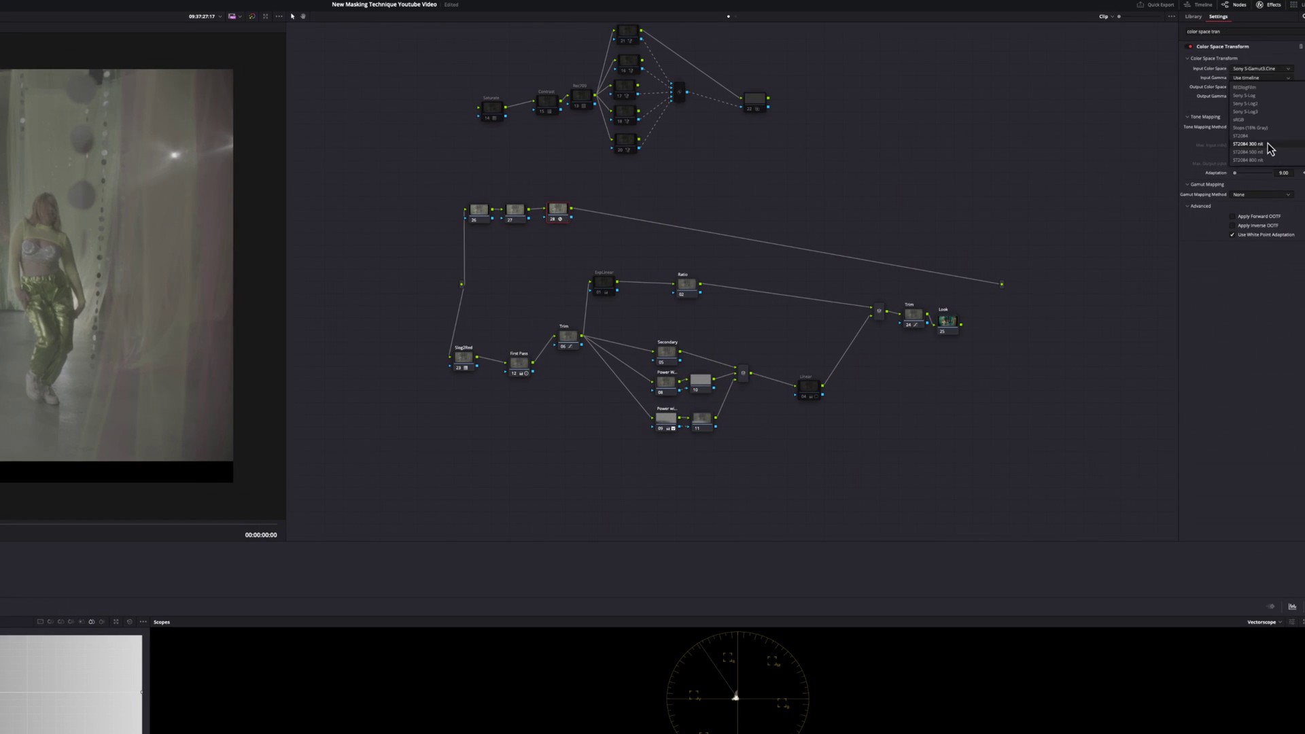
{"action": "left_click", "coordinate": [1269, 111]}
Set the transform's output color space to Rec.709 and its output gamma to Gamma 2.4.
{"action": "left_click", "coordinate": [1273, 88]}
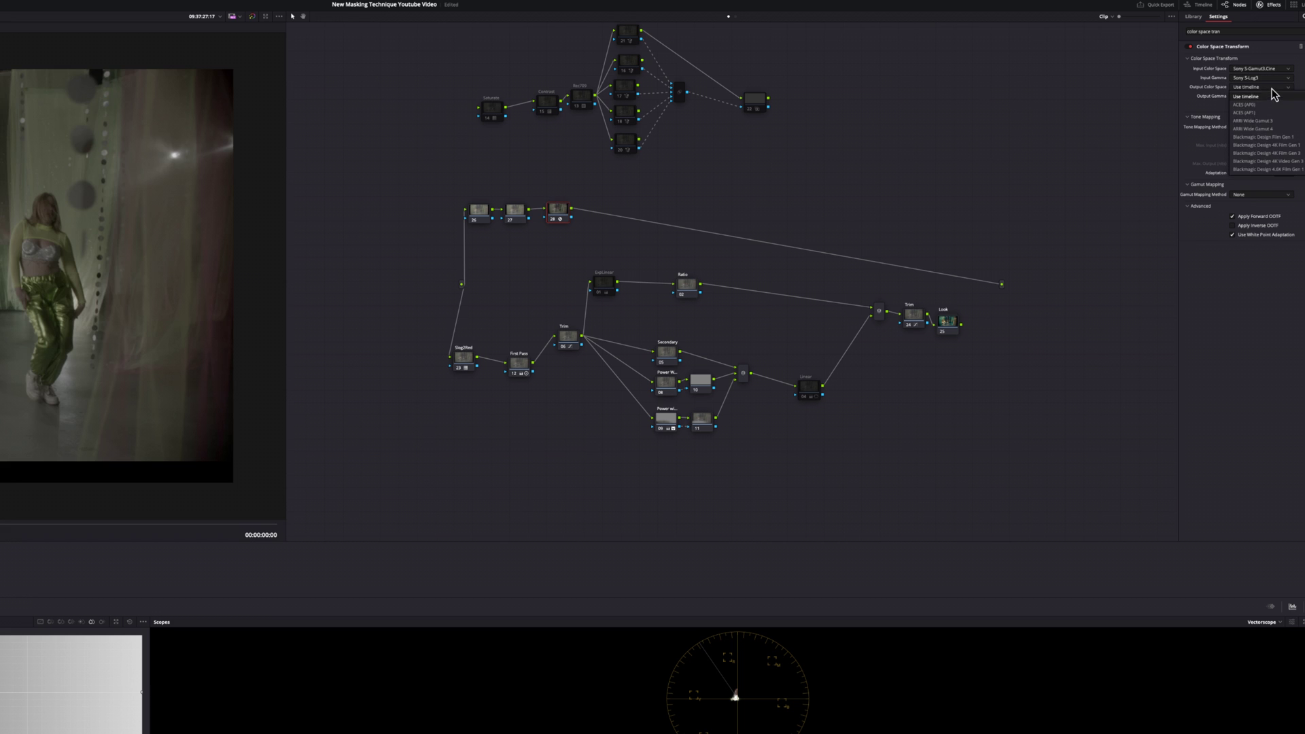
{"action": "scroll", "coordinate": [1257, 151], "scroll_direction": "down", "scroll_amount": 10}
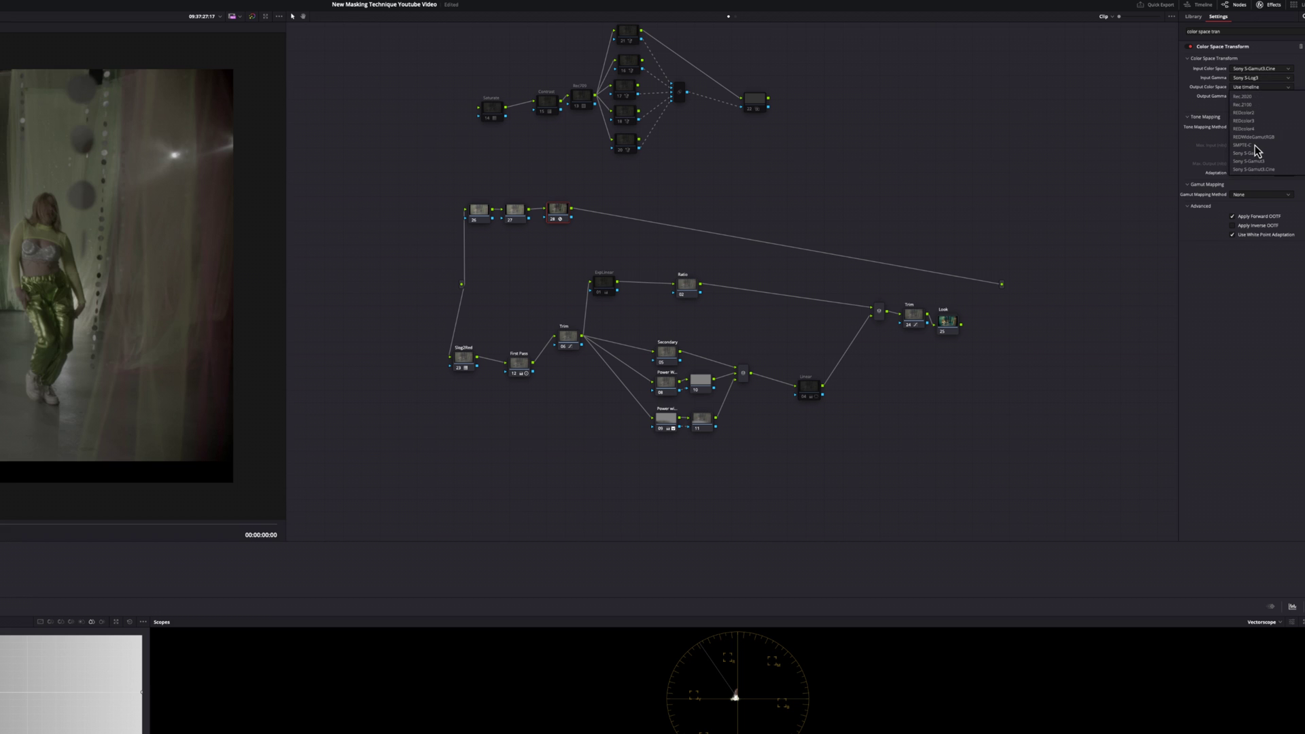
{"action": "scroll", "coordinate": [1256, 151], "scroll_direction": "up", "scroll_amount": 3}
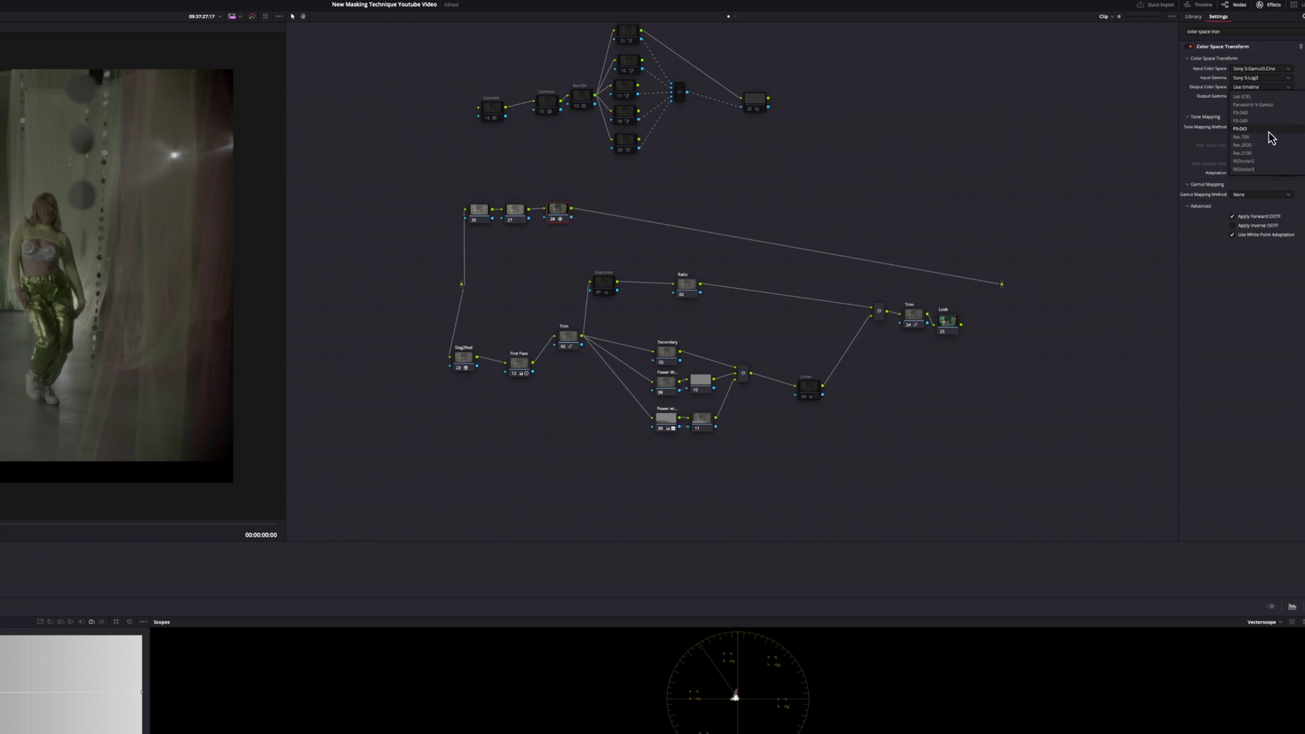
{"action": "left_click", "coordinate": [1269, 136]}
{"action": "left_click", "coordinate": [1267, 96]}
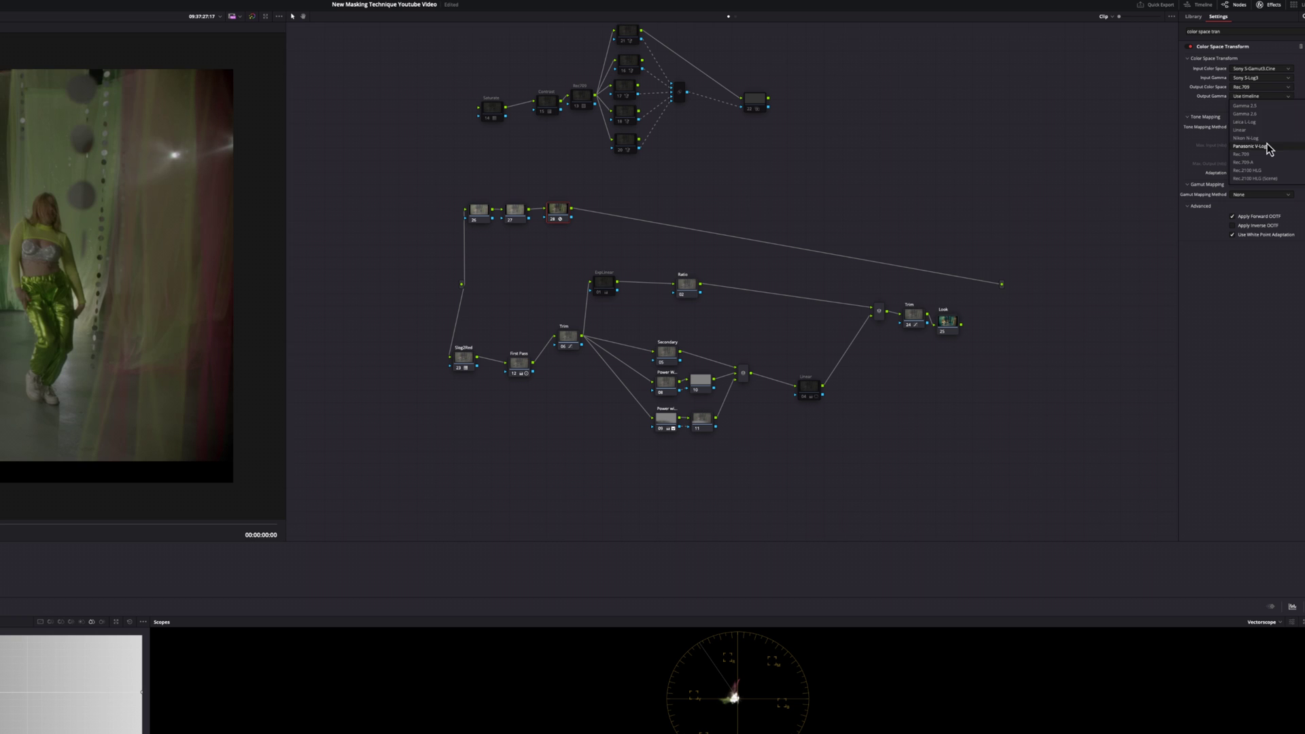
{"action": "scroll", "coordinate": [1269, 139], "scroll_direction": "up", "scroll_amount": 3}
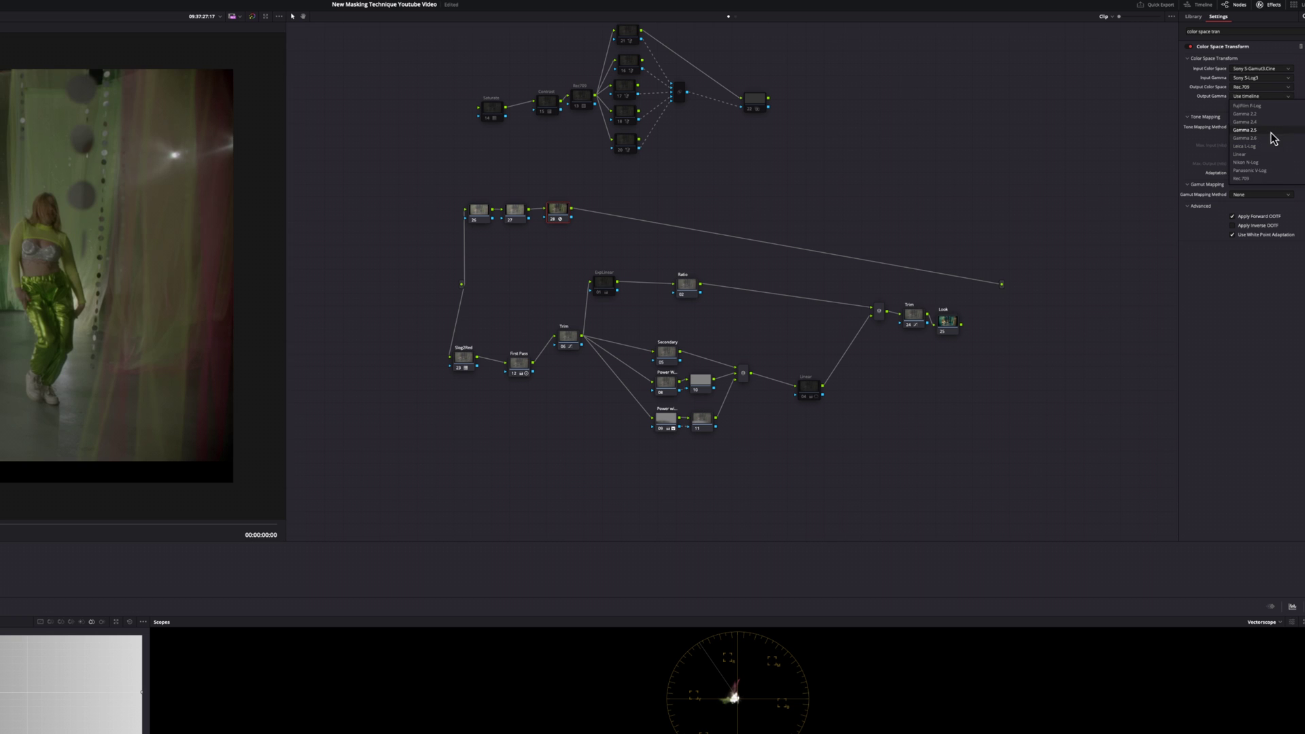
{"action": "left_click", "coordinate": [1270, 124]}
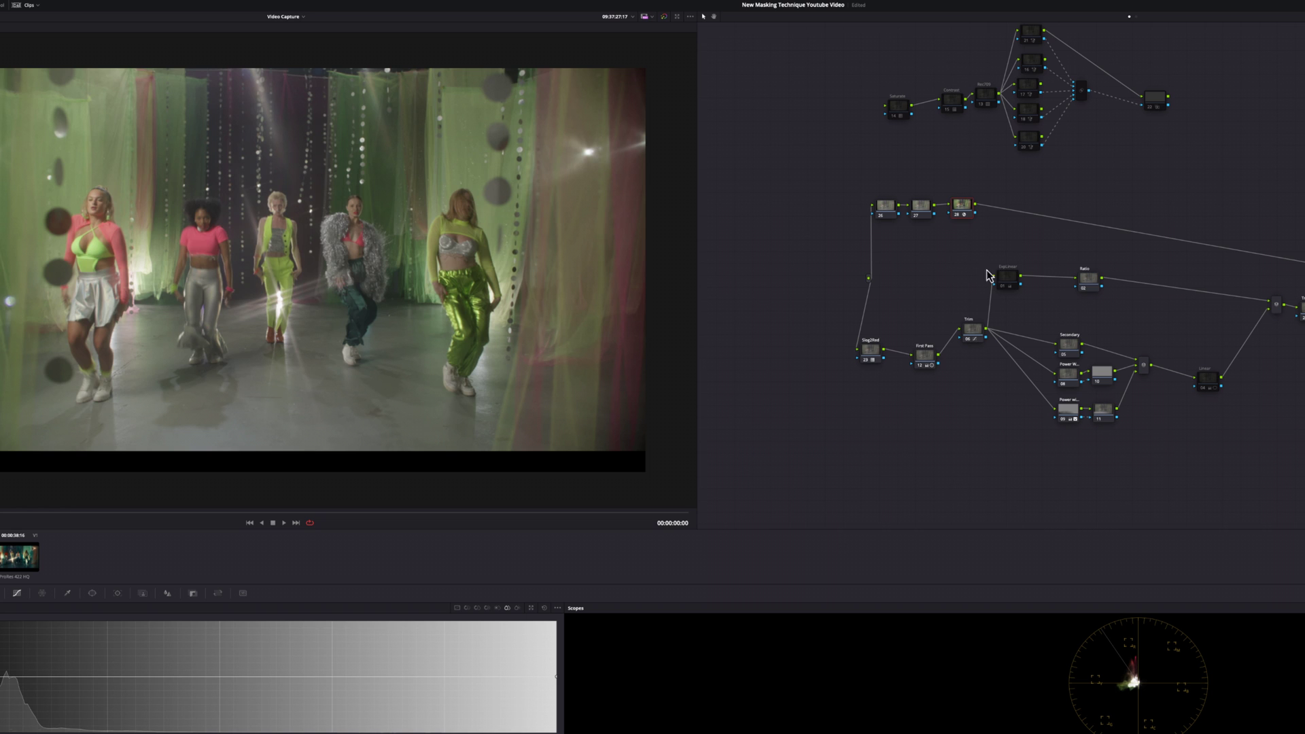
Raise the saturation to 100 on the first node of the new chain using the primary color wheels.
{"action": "left_click", "coordinate": [886, 209]}
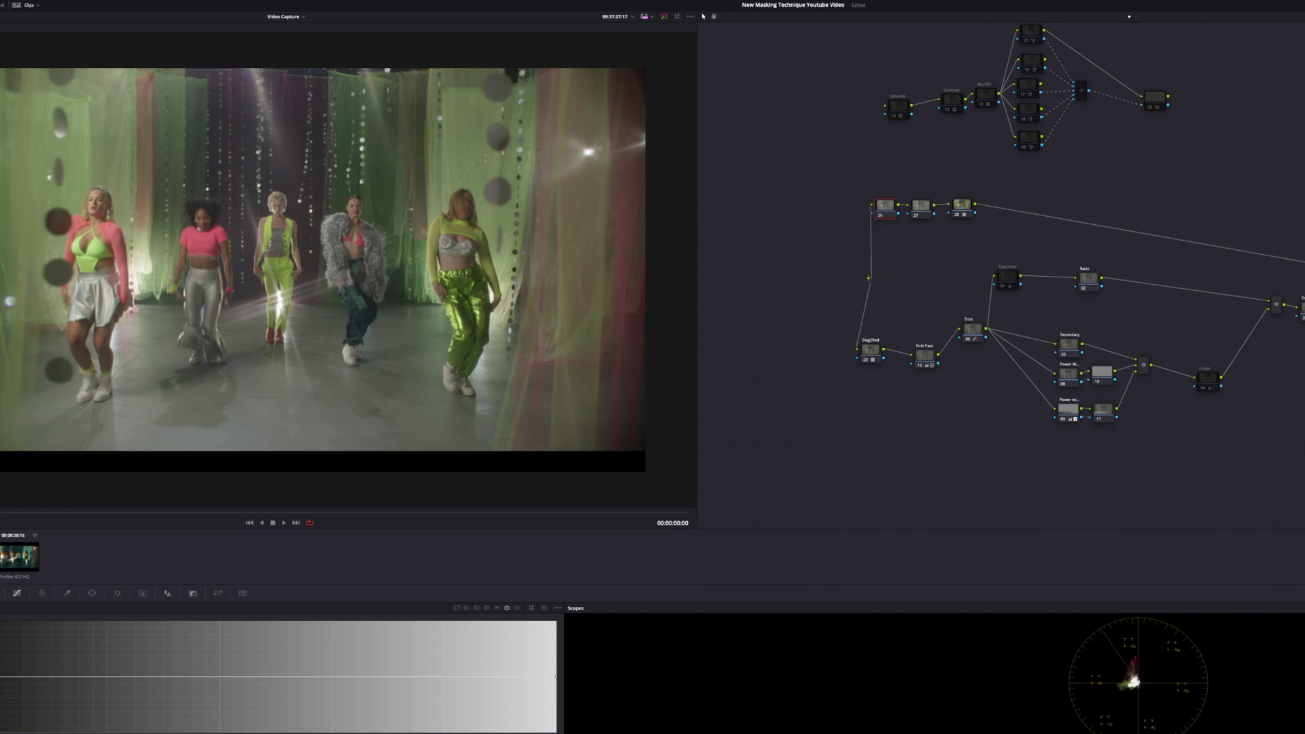
{"action": "left_click", "coordinate": [2, 593]}
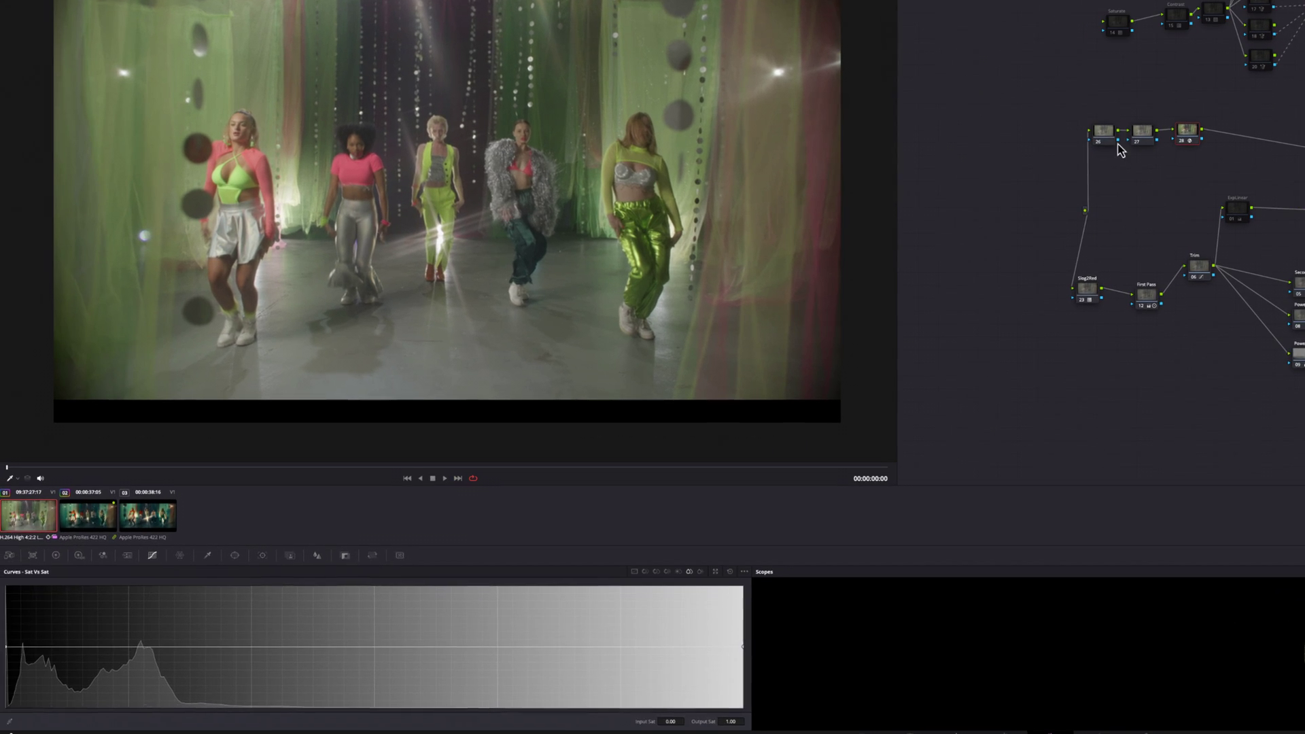
{"action": "left_click", "coordinate": [53, 552]}
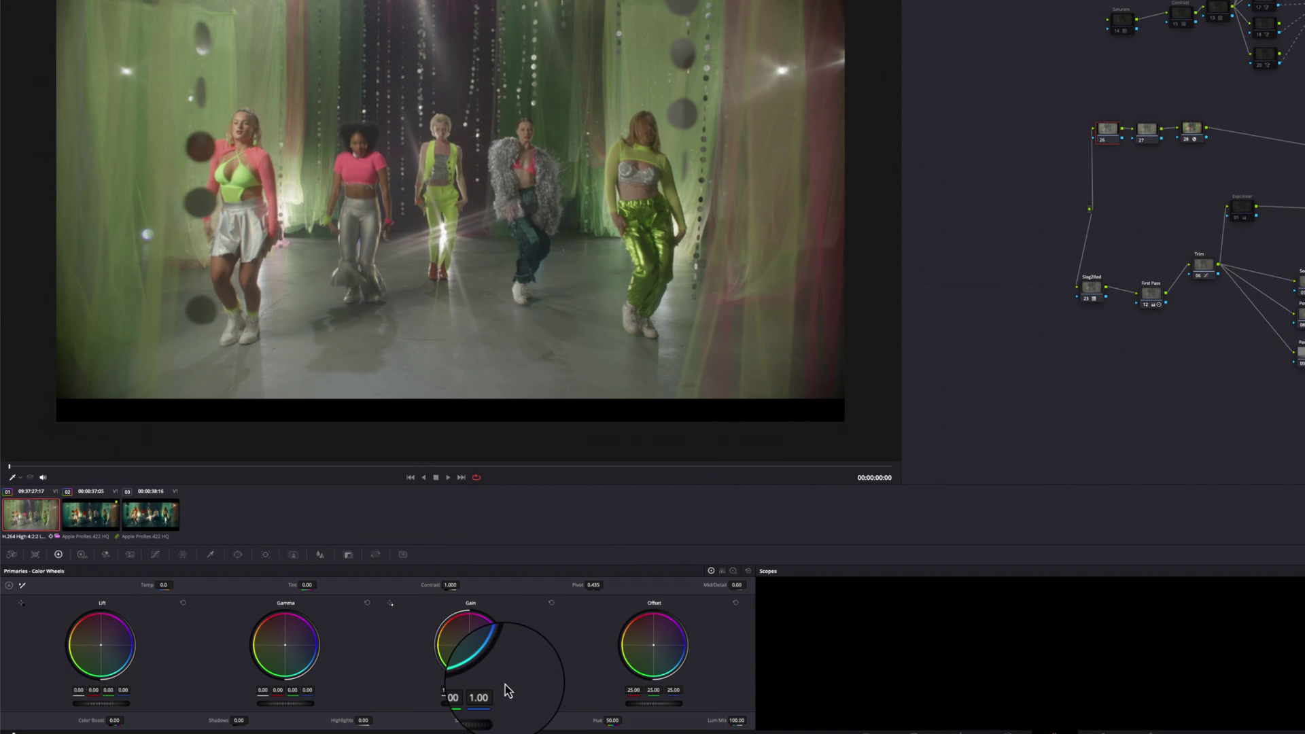
{"action": "left_click_drag", "start_coordinate": [488, 719], "coordinate": [670, 711]}
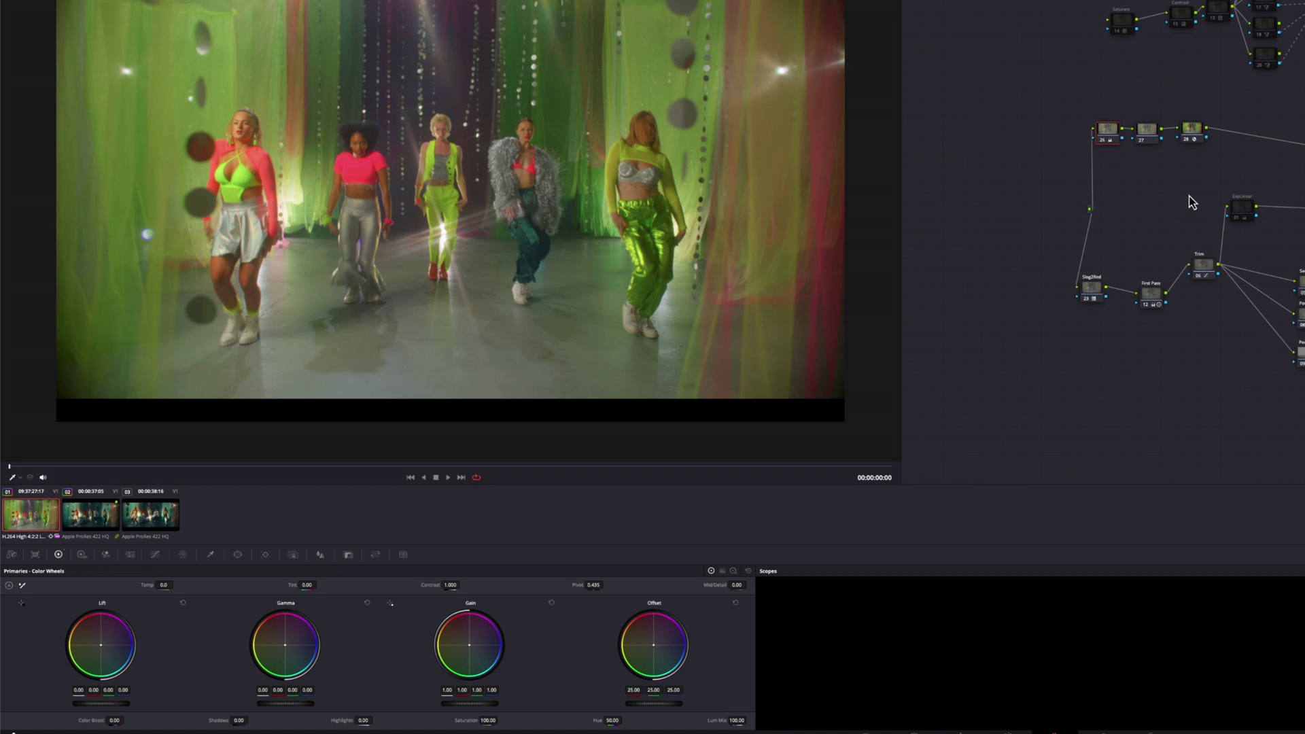
Add a serial node after the Color Space Transform node and expand it into a group of five parallel nodes.
{"action": "key", "text": "shift+apostrophe"}
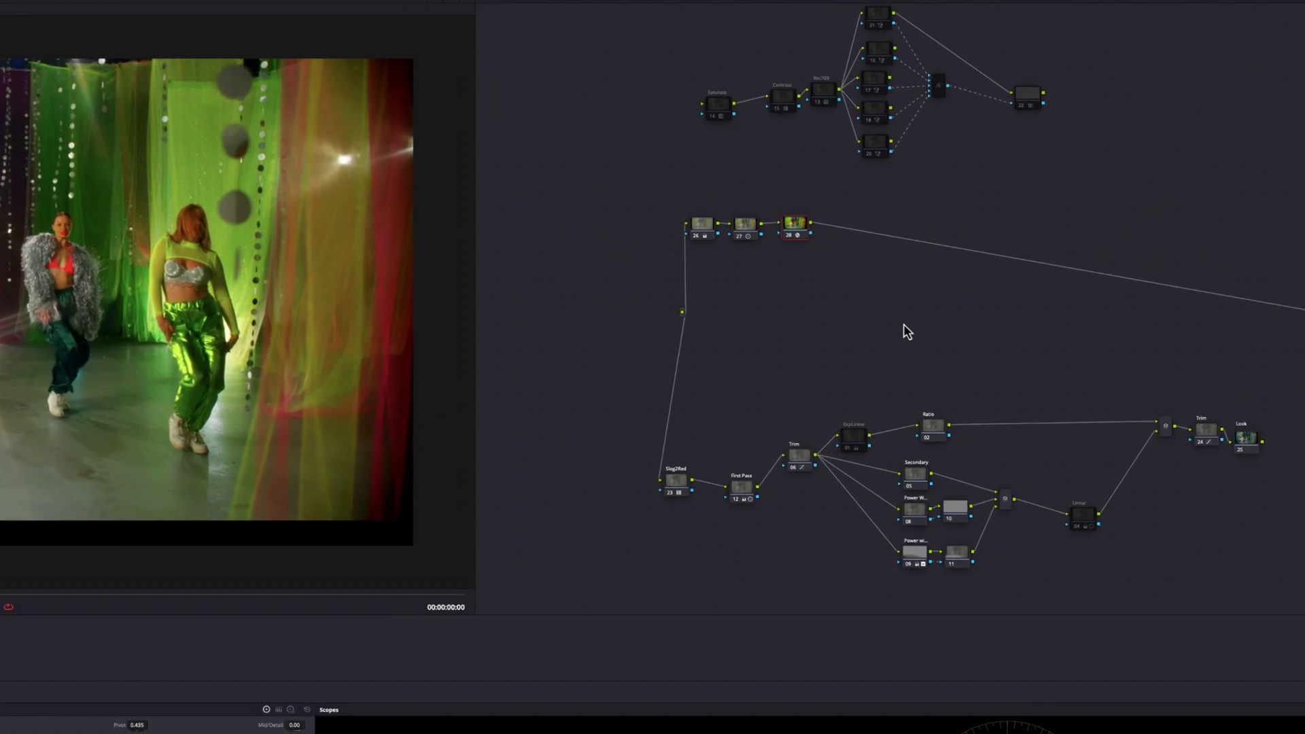
{"action": "key", "text": "alt+s"}
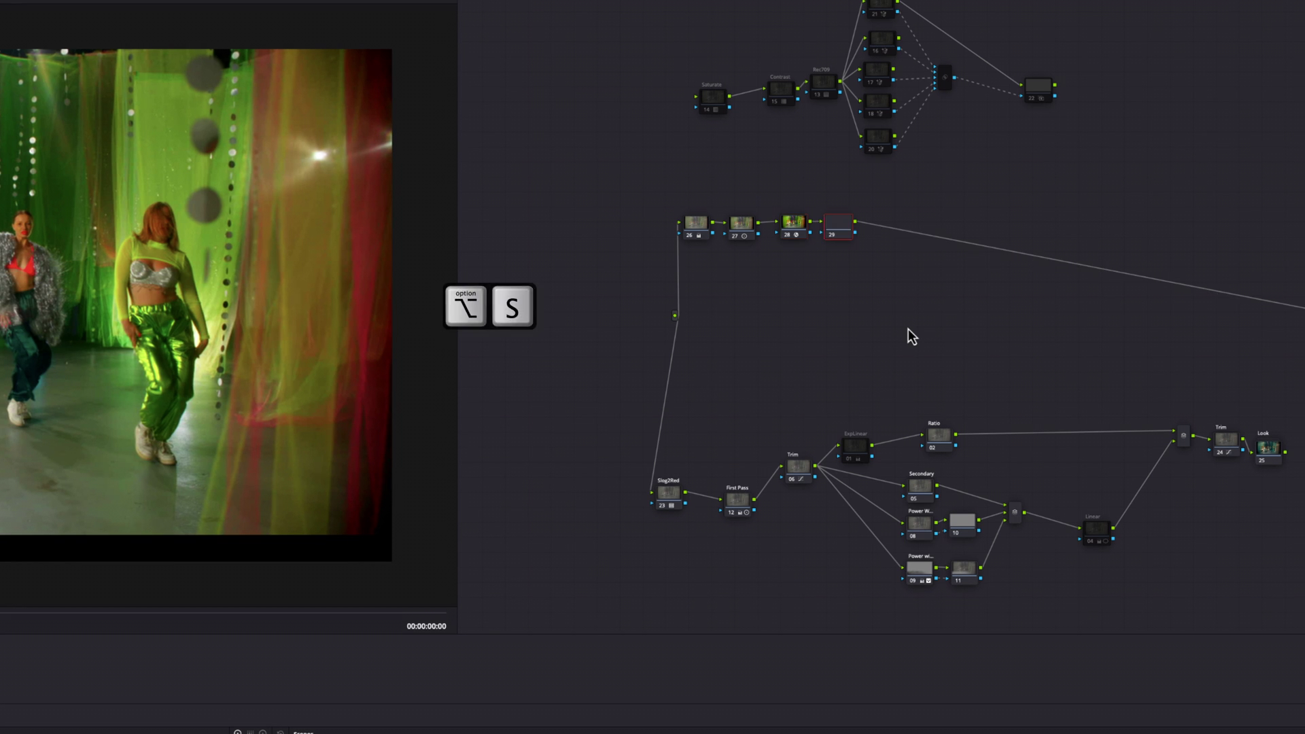
{"action": "key", "text": "alt+p"}
{"action": "key", "text": "alt+p"}
{"action": "key", "text": "alt+p"}
{"action": "key", "text": "alt+p"}
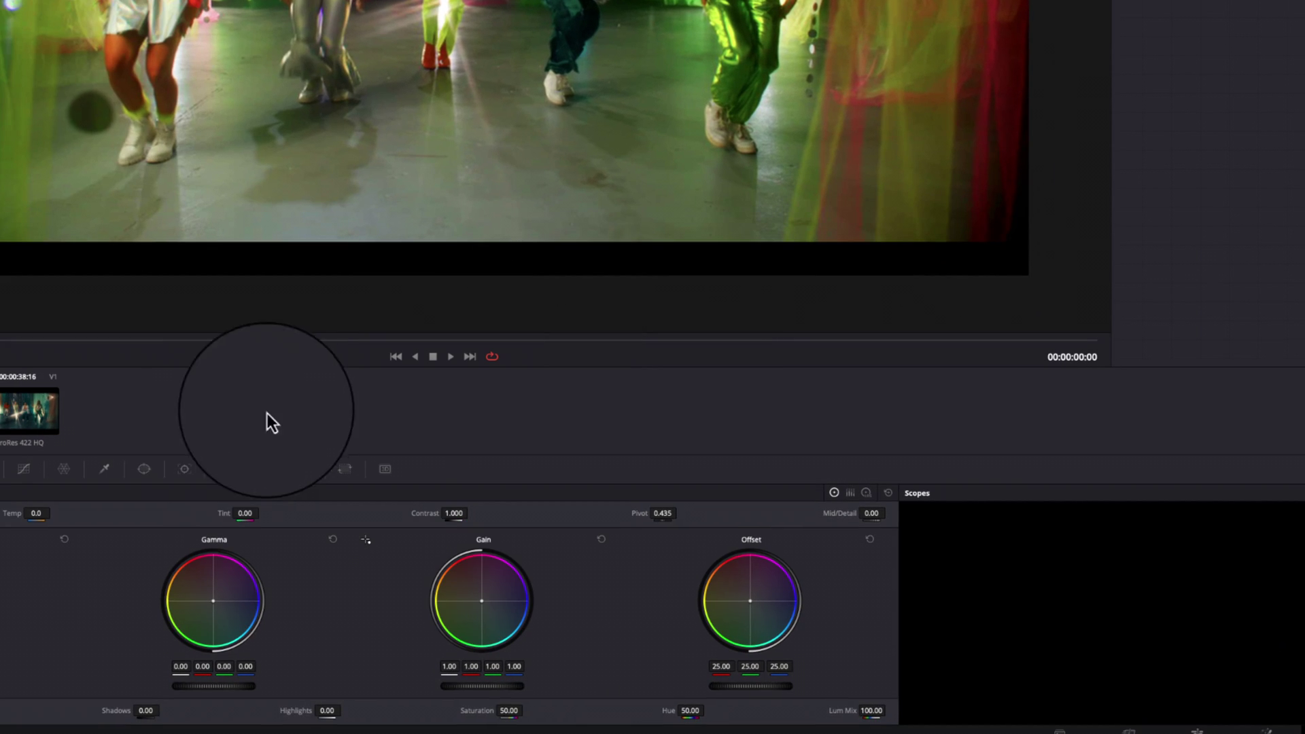
Mask the leftmost dancer on the top parallel node with a Magic Mask object stroke down her body.
{"action": "left_click", "coordinate": [199, 483]}
{"action": "left_click", "coordinate": [868, 555]}
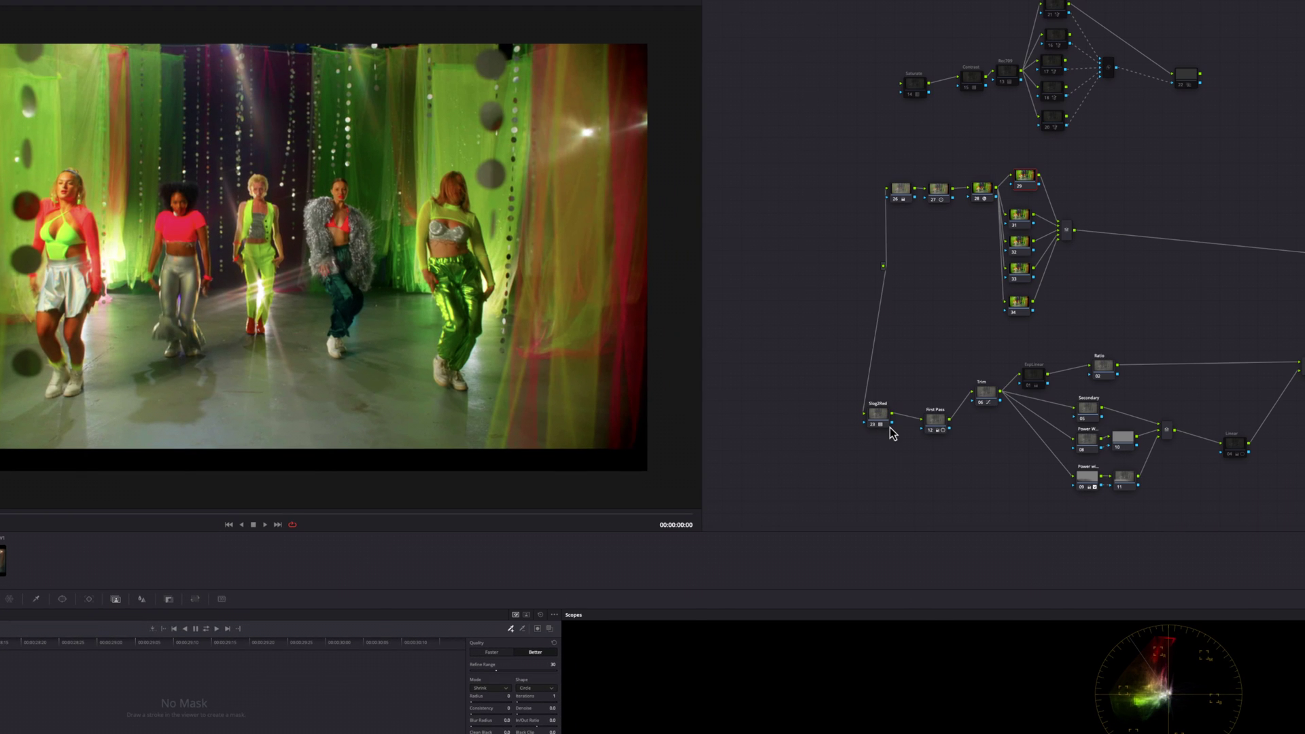
{"action": "left_click_drag", "start_coordinate": [1023, 178], "coordinate": [1018, 168]}
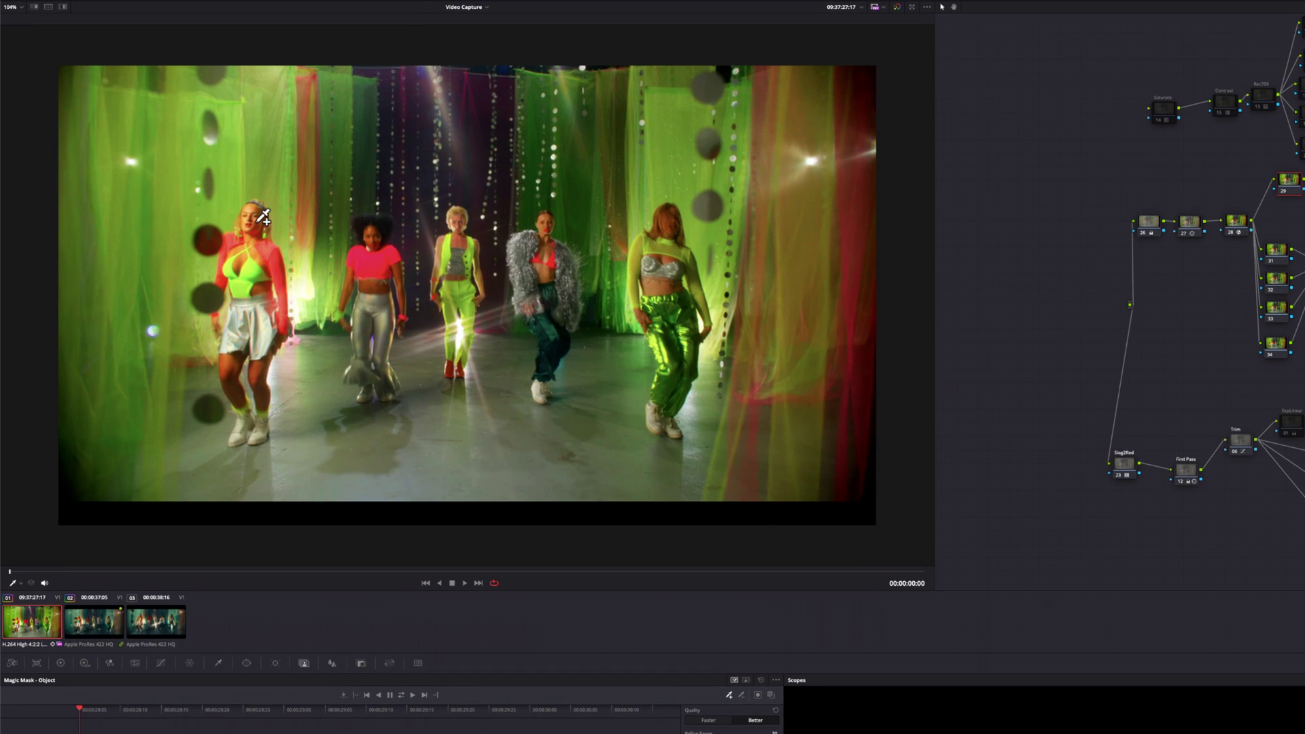
{"action": "left_click_drag", "start_coordinate": [254, 217], "coordinate": [265, 379]}
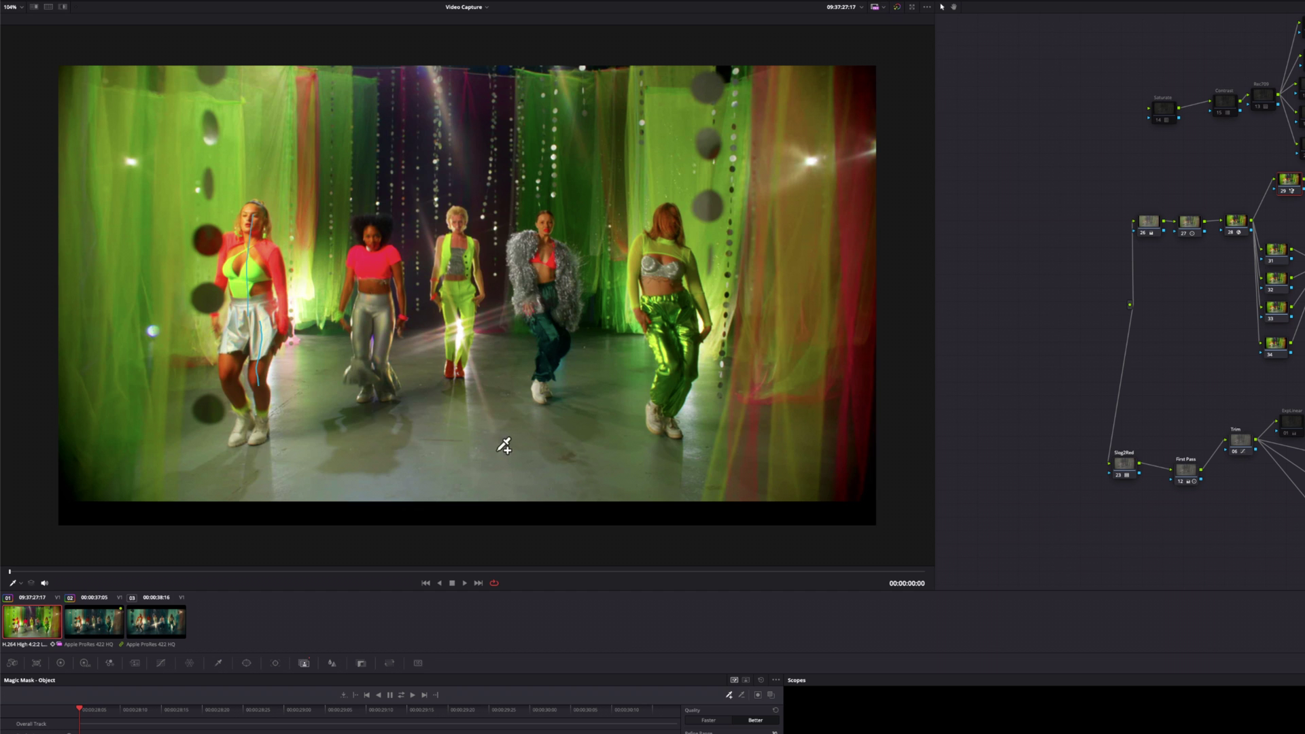
Refine the dancer's mask in highlight view by undoing the last stroke and subtracting the dark disc beside her shoulder.
{"action": "key", "text": "shift+h"}
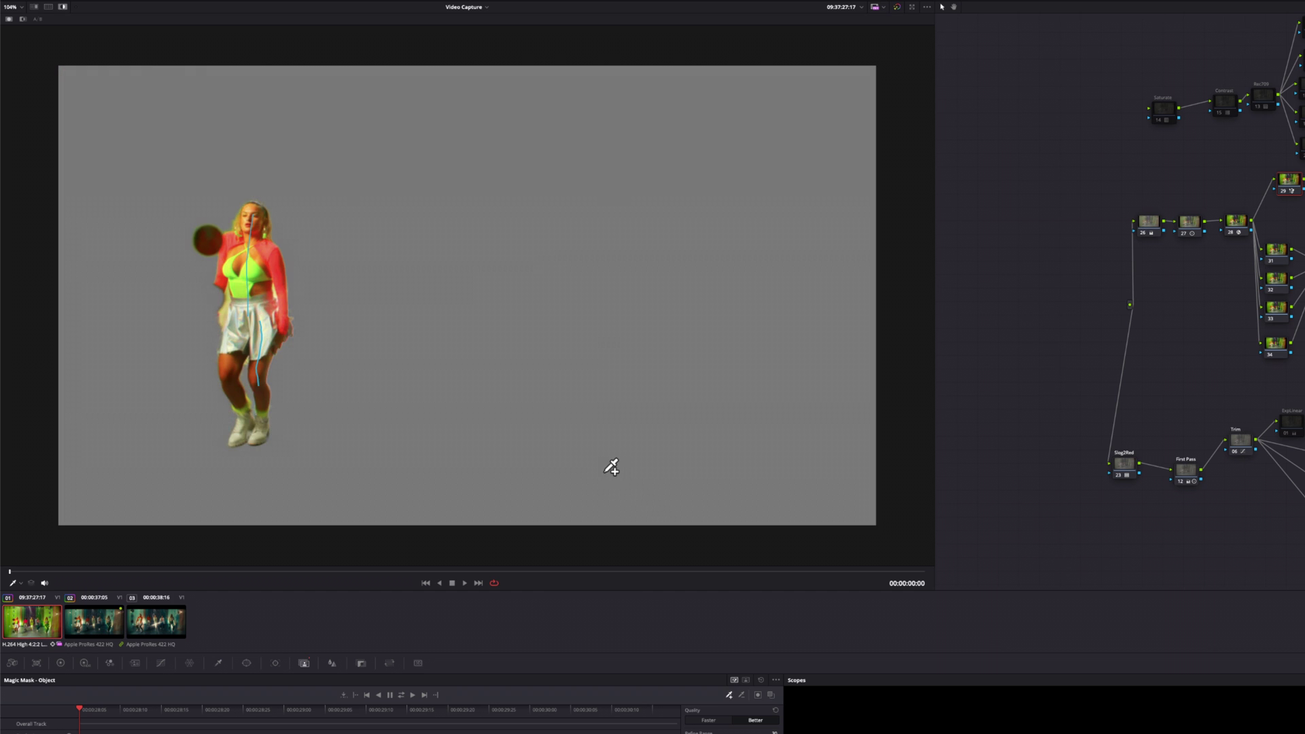
{"action": "key", "text": "super+z"}
{"action": "left_click_drag", "start_coordinate": [214, 217], "coordinate": [211, 259]}
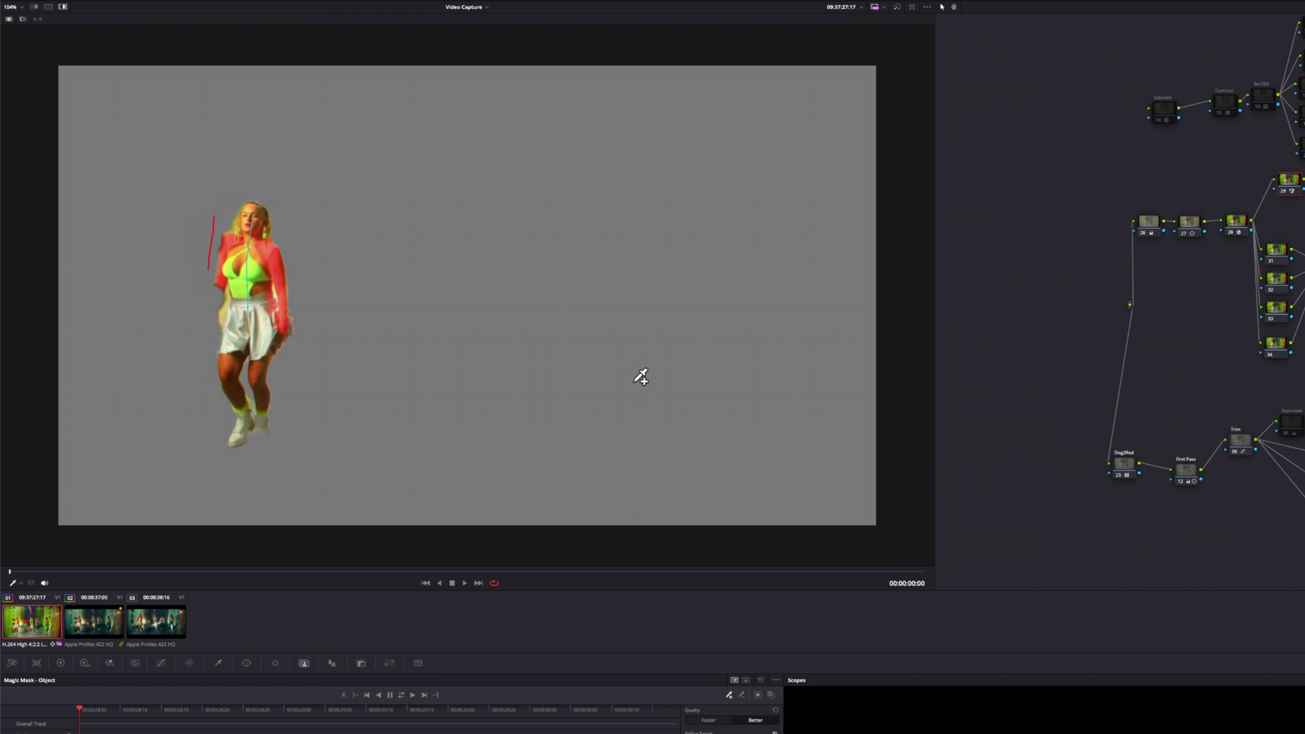
{"action": "key", "text": "shift+h"}
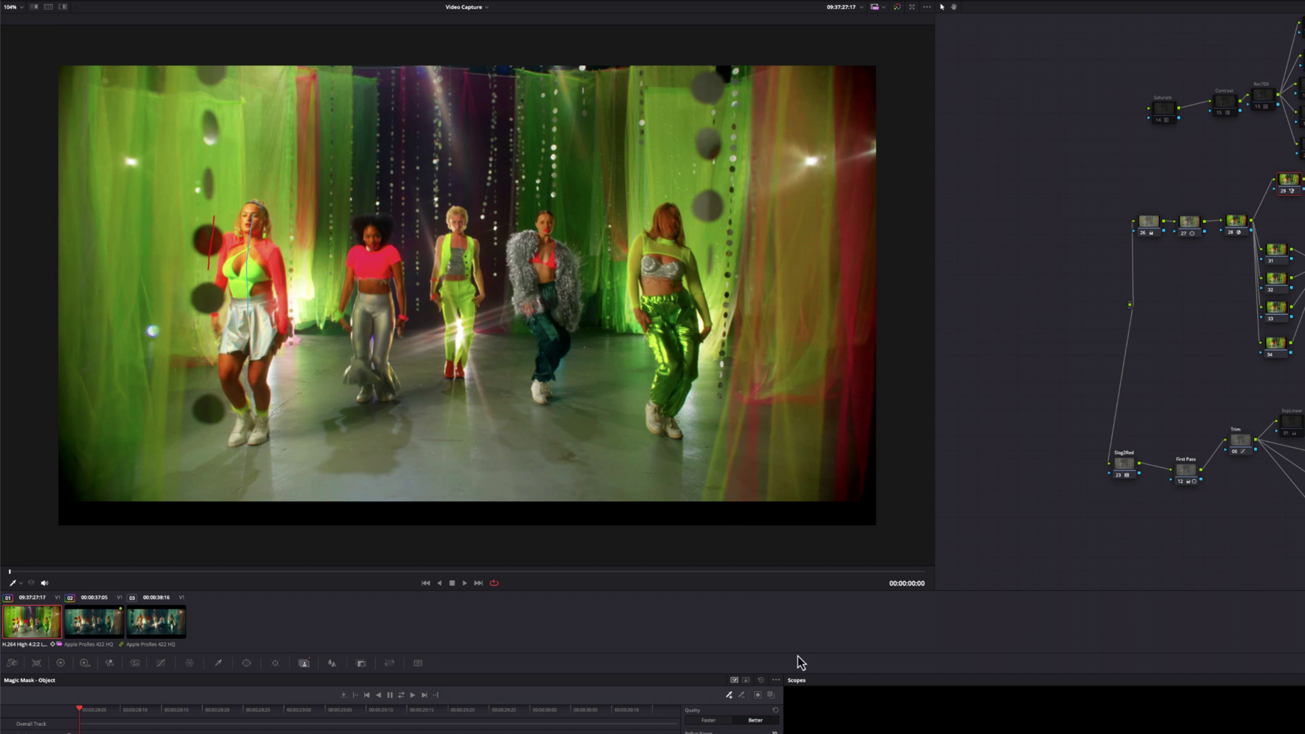
Track the leftmost dancer's mask forward and backward through the clip, play back the isolated result and leave highlight view.
{"action": "left_click", "coordinate": [401, 695]}
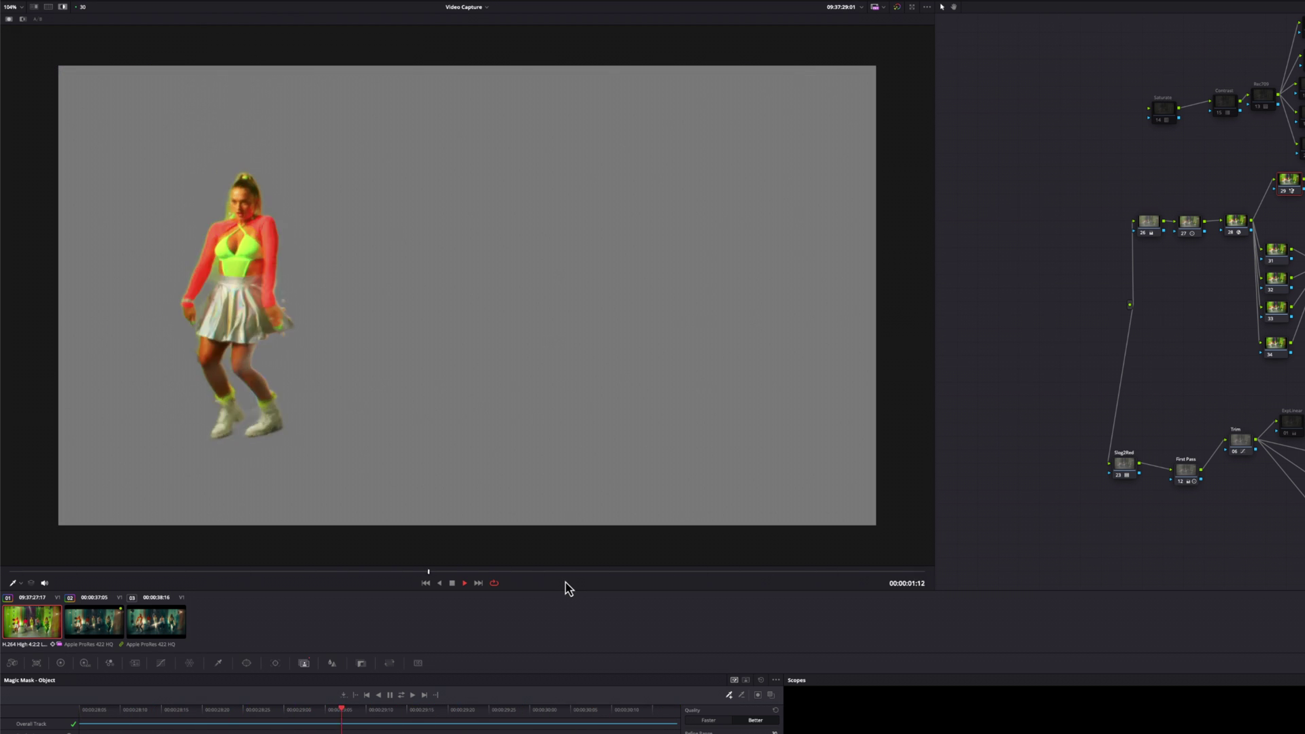
{"action": "key", "text": "space"}
{"action": "key", "text": "shift+h"}
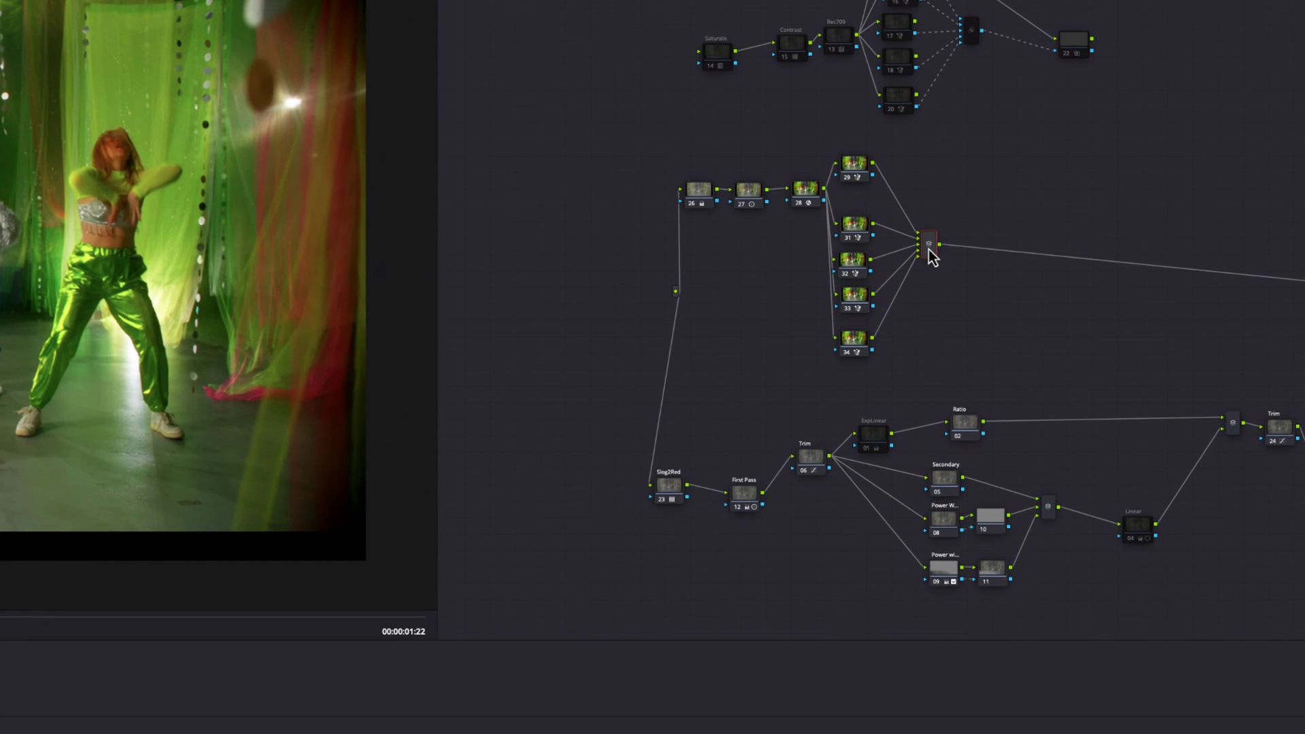
Add a serial node after the five parallel nodes and replace their parallel mixer with a Key Mixer node.
{"action": "key", "text": "alt+s"}
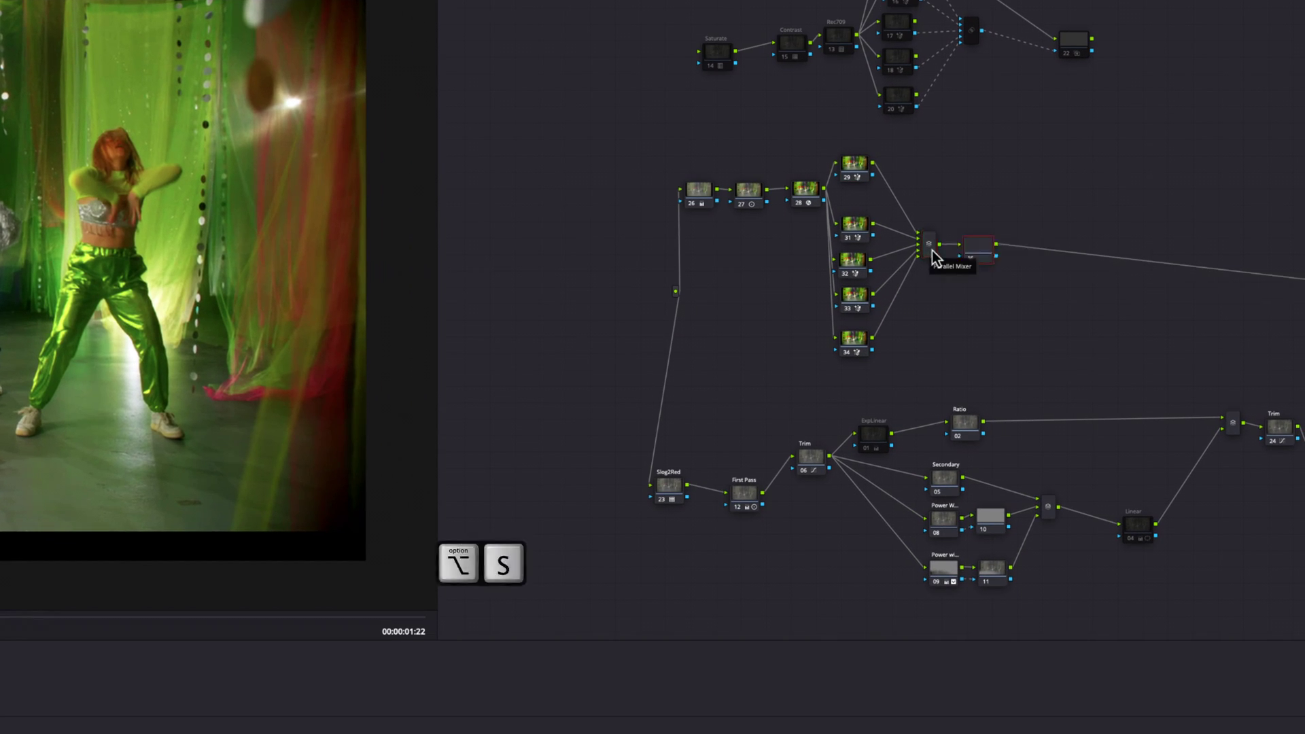
{"action": "key", "text": "Delete"}
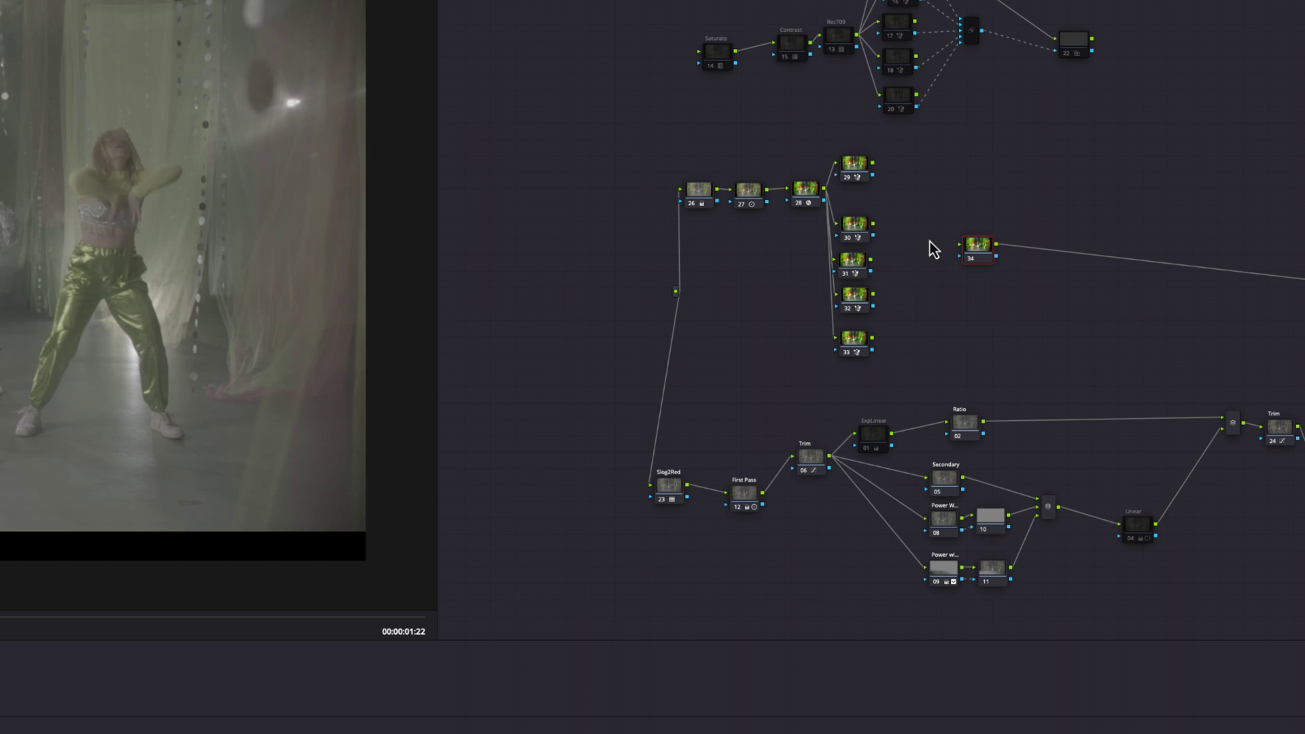
{"action": "right_click", "coordinate": [914, 191]}
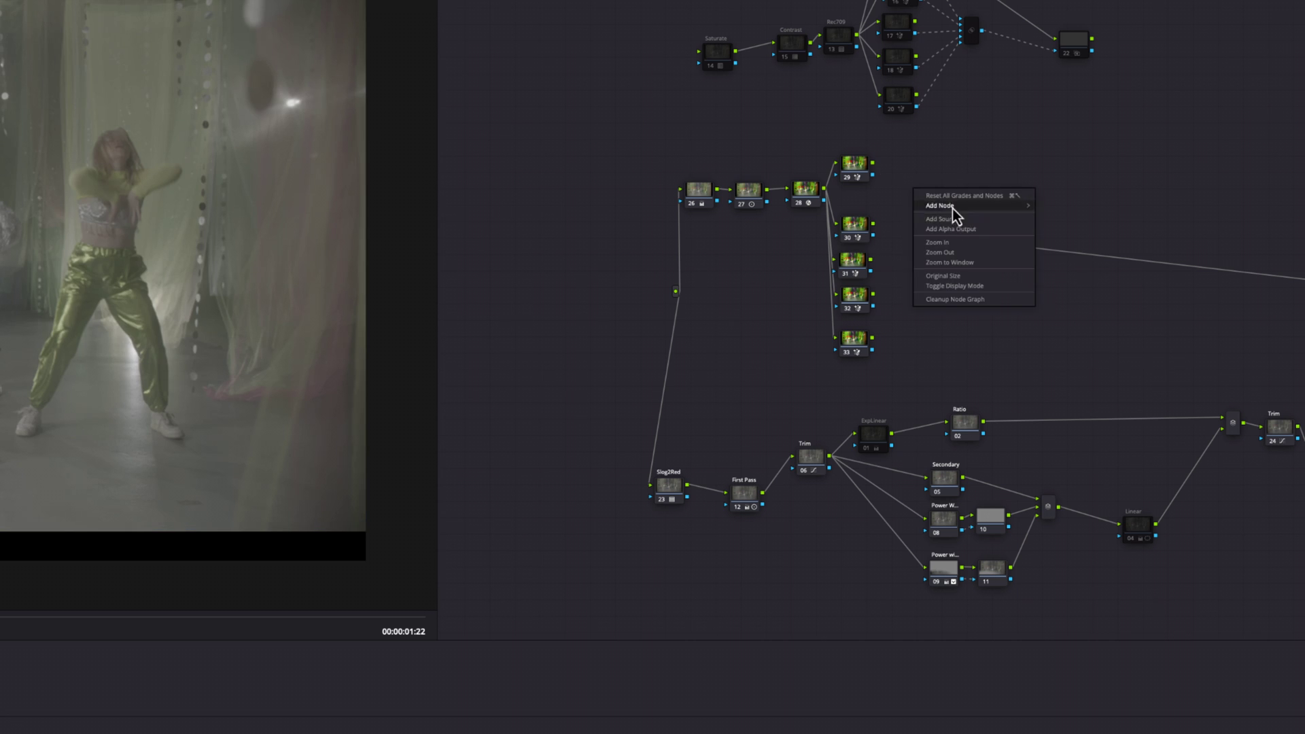
{"action": "mouse_move", "coordinate": [979, 205]}
{"action": "left_click", "coordinate": [1072, 236]}
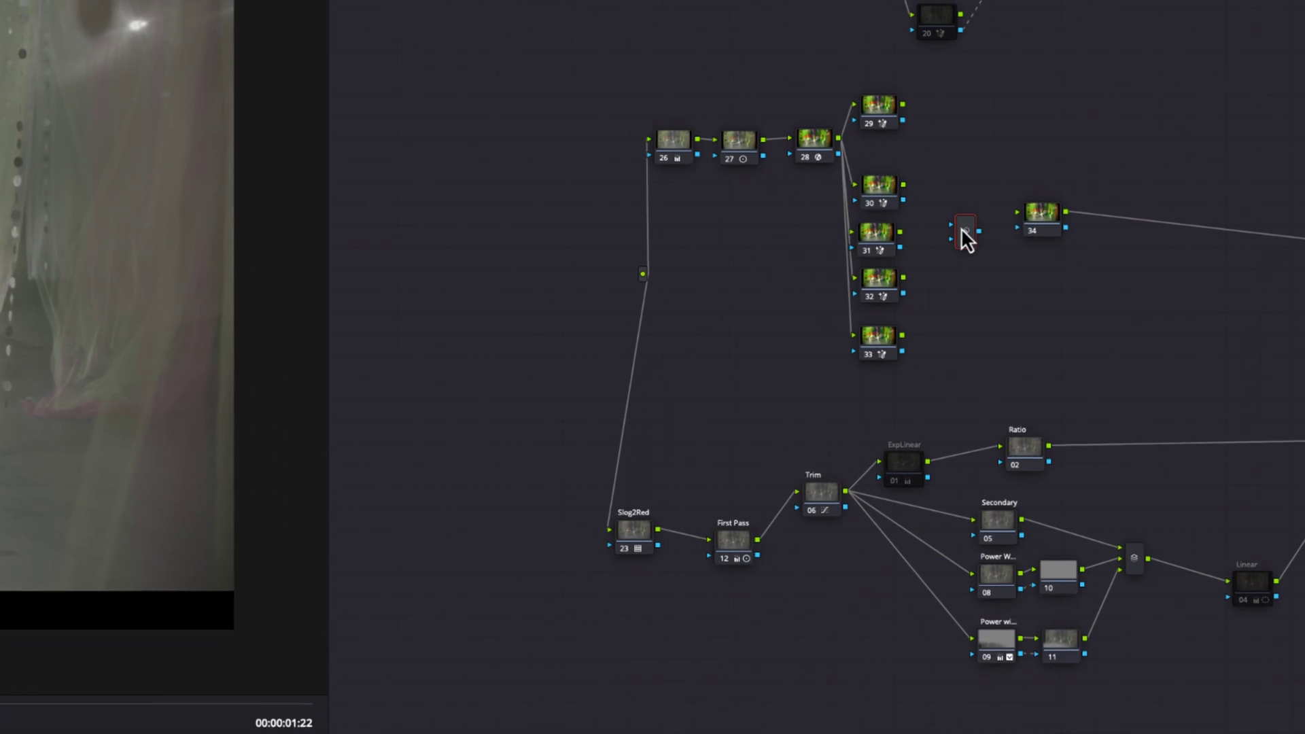
Add inputs to the Key Mixer so that it has five.
{"action": "right_click", "coordinate": [1097, 239]}
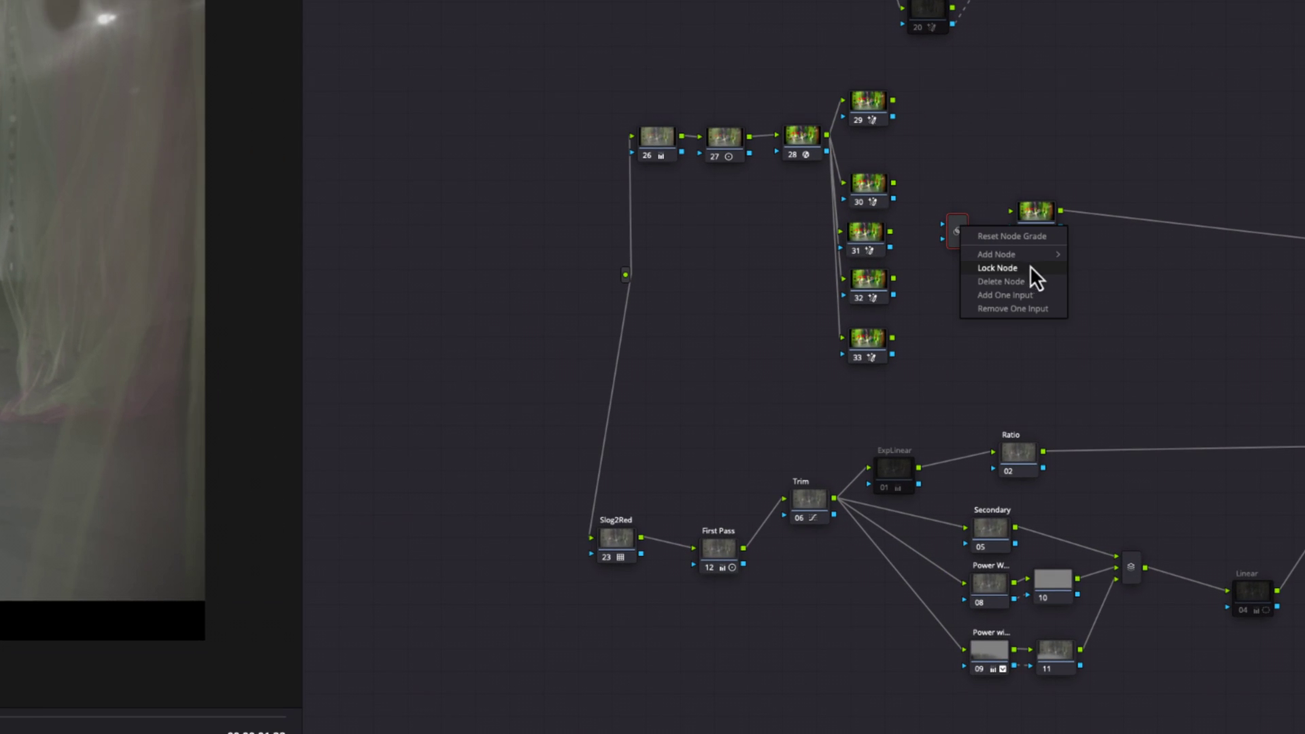
{"action": "left_click", "coordinate": [1004, 295]}
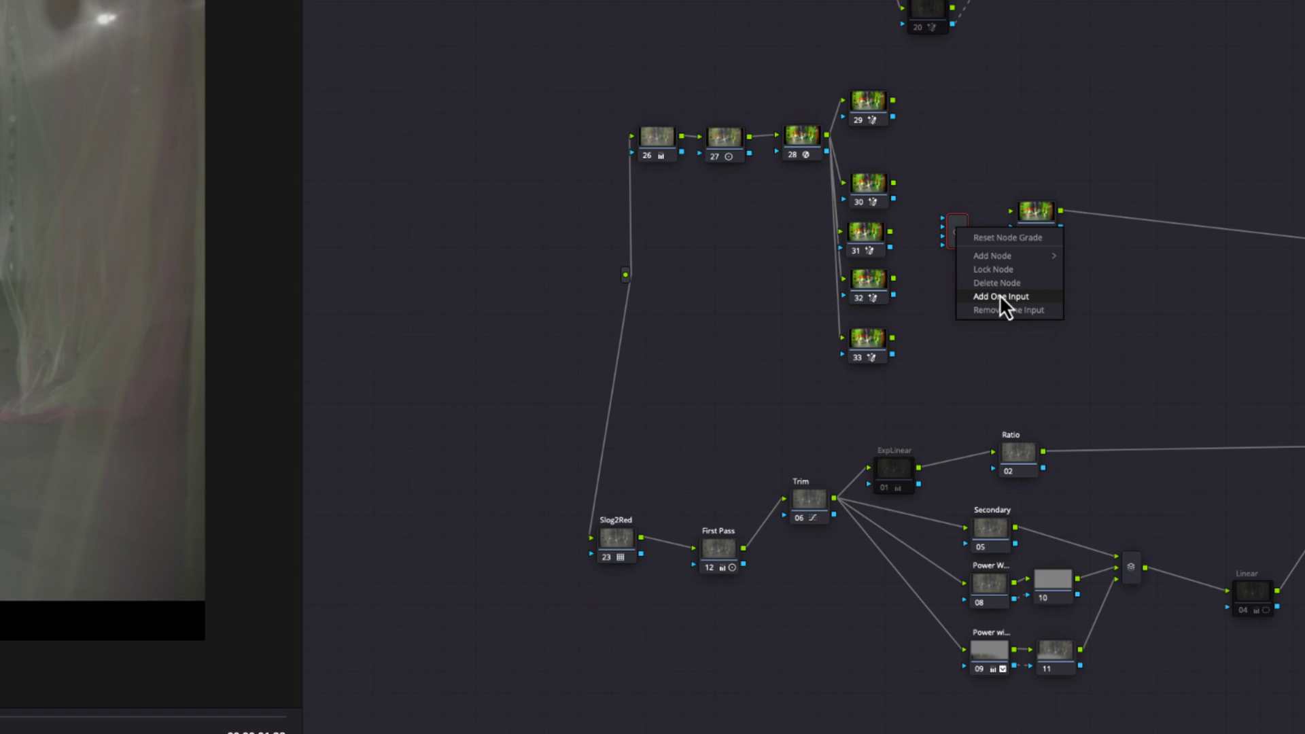
{"action": "left_click", "coordinate": [999, 295]}
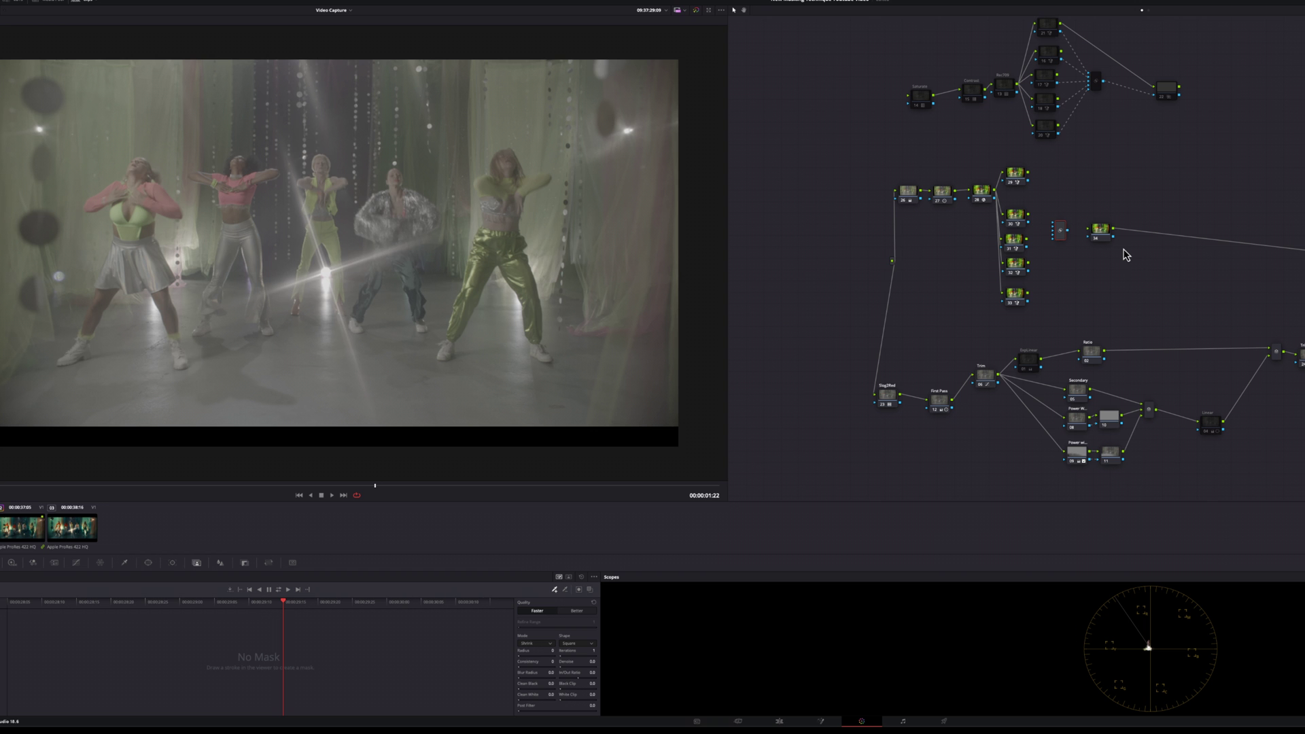
Connect the five dancer nodes' key outputs to the Key Mixer, and feed its key and the top dancer node's image into the serial node.
{"action": "left_click_drag", "start_coordinate": [1101, 232], "coordinate": [1113, 206]}
{"action": "left_click_drag", "start_coordinate": [1028, 181], "coordinate": [1048, 221]}
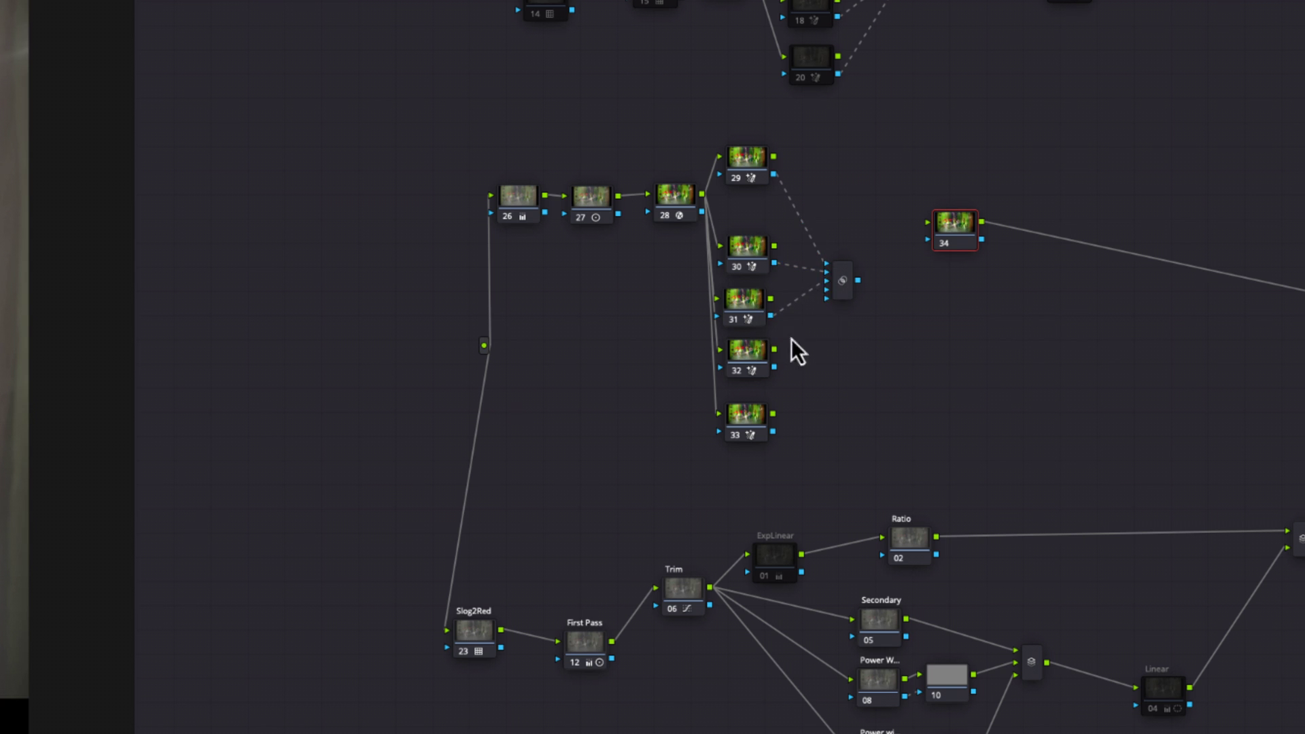
{"action": "left_click_drag", "start_coordinate": [747, 159], "coordinate": [1002, 289]}
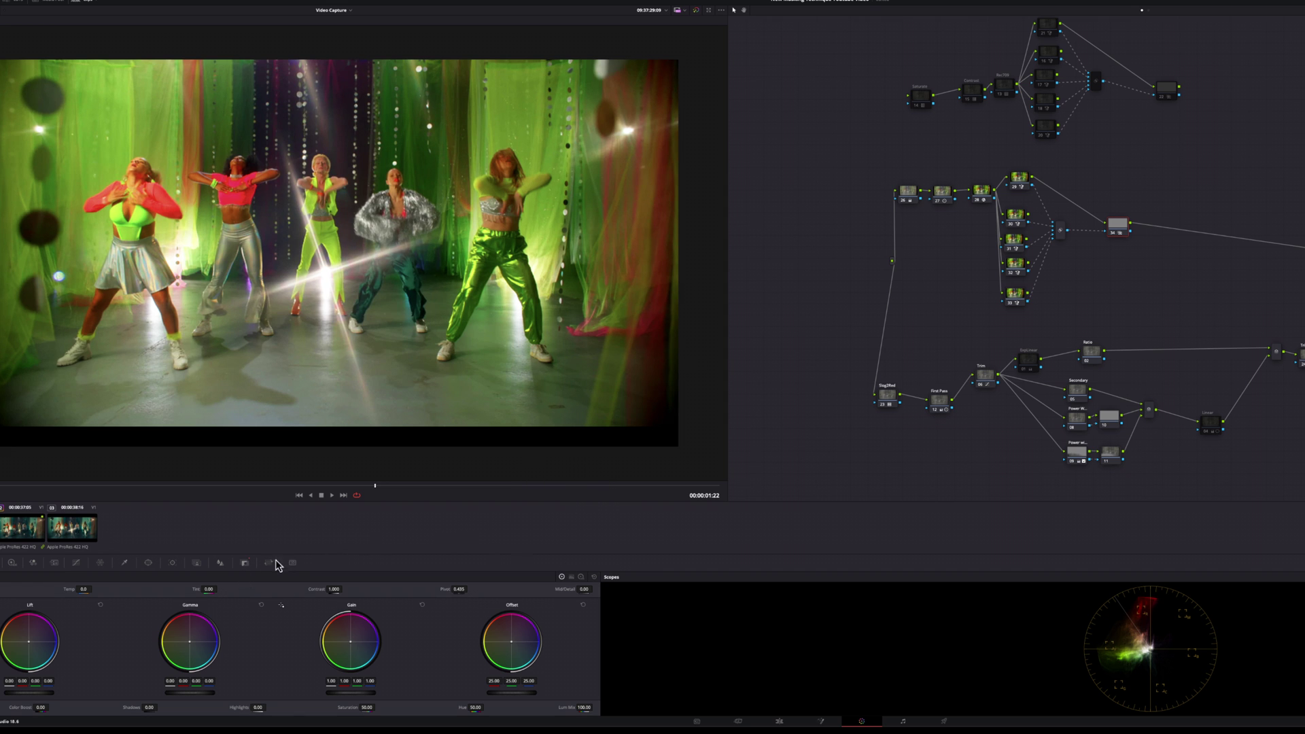
Examine the combined matte of all five dancers in the serial node's key settings while playing and scrubbing the clip.
{"action": "left_click", "coordinate": [244, 564]}
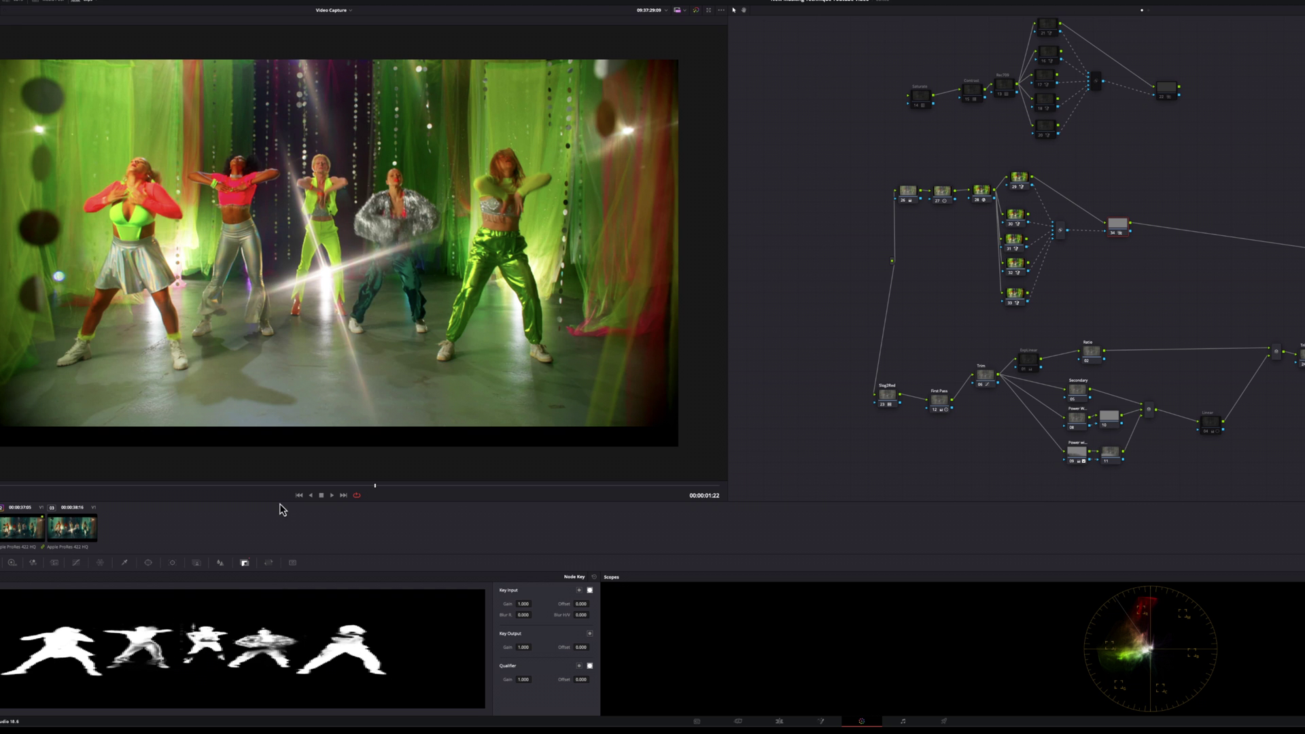
{"action": "key", "text": "space"}
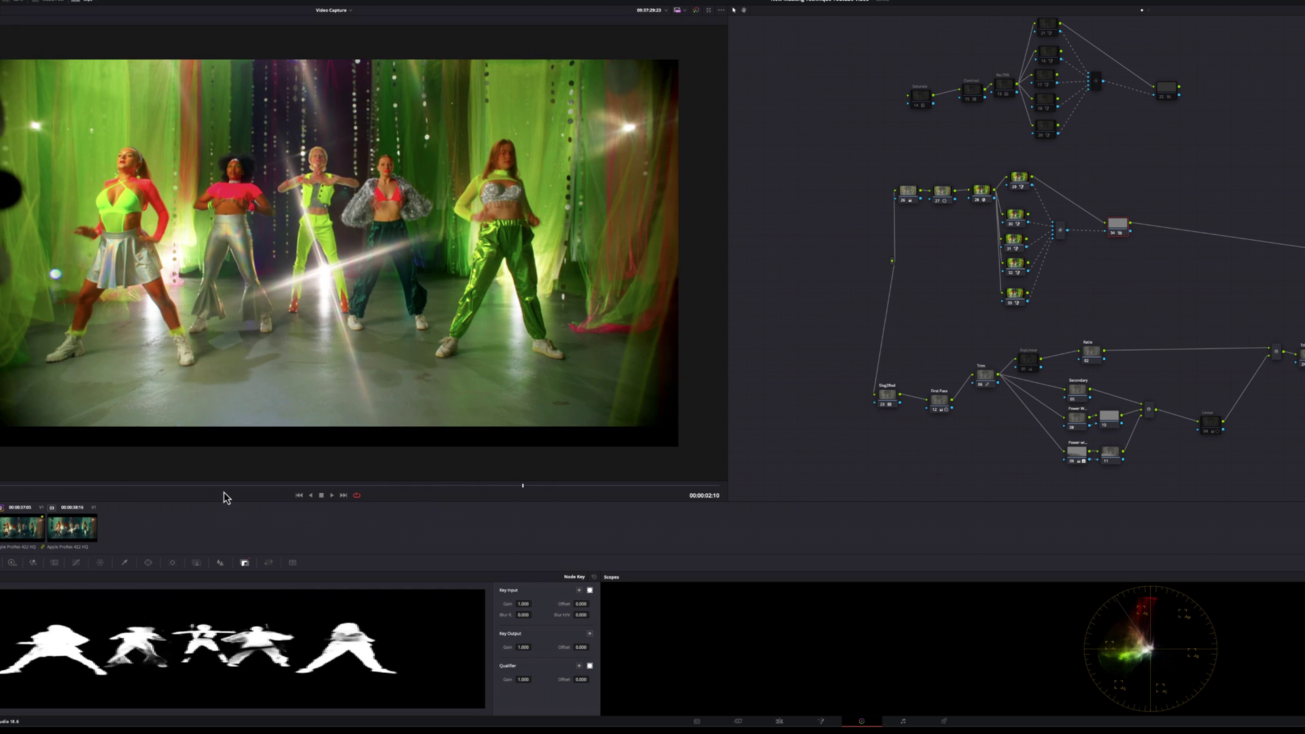
{"action": "left_click_drag", "start_coordinate": [225, 487], "coordinate": [9, 505]}
{"action": "key", "text": "space"}
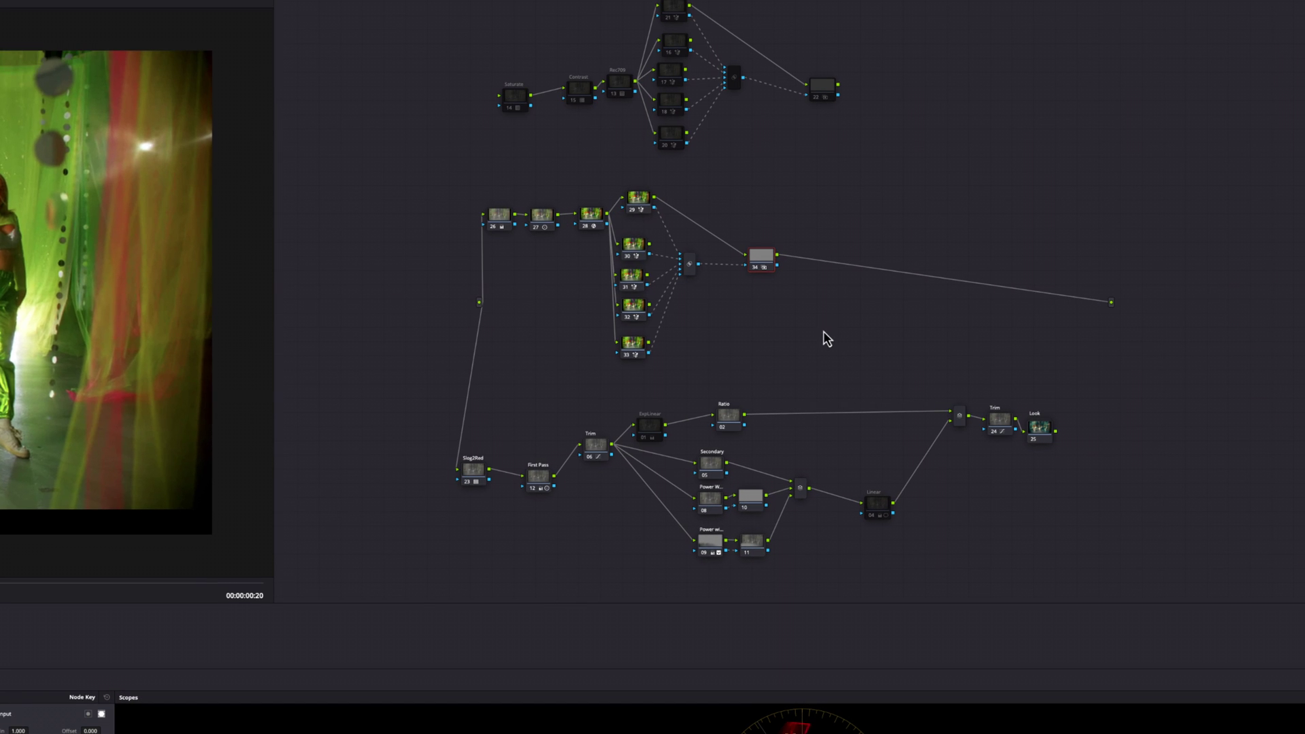
Disconnect the mask chain from the final output and connect the Look node to the final output instead.
{"action": "left_click", "coordinate": [1190, 233]}
{"action": "key", "text": "Delete"}
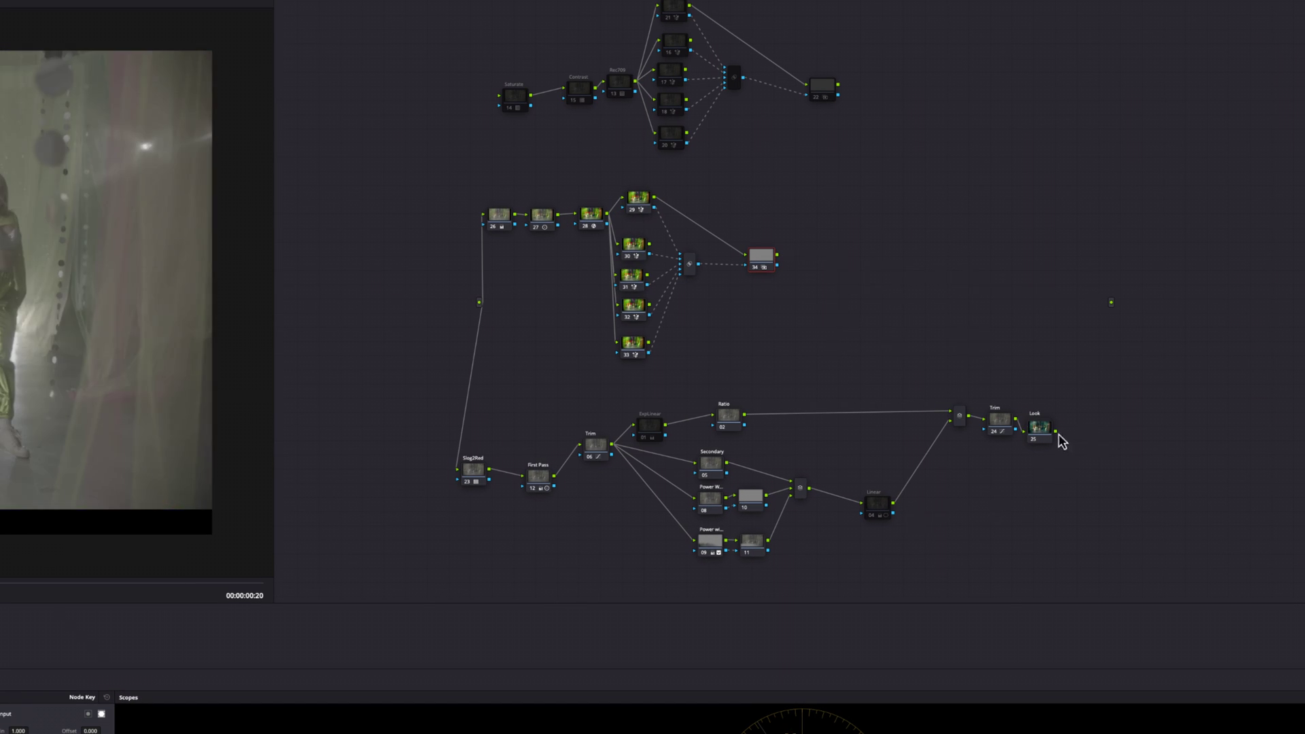
{"action": "left_click_drag", "start_coordinate": [1057, 432], "coordinate": [1113, 306]}
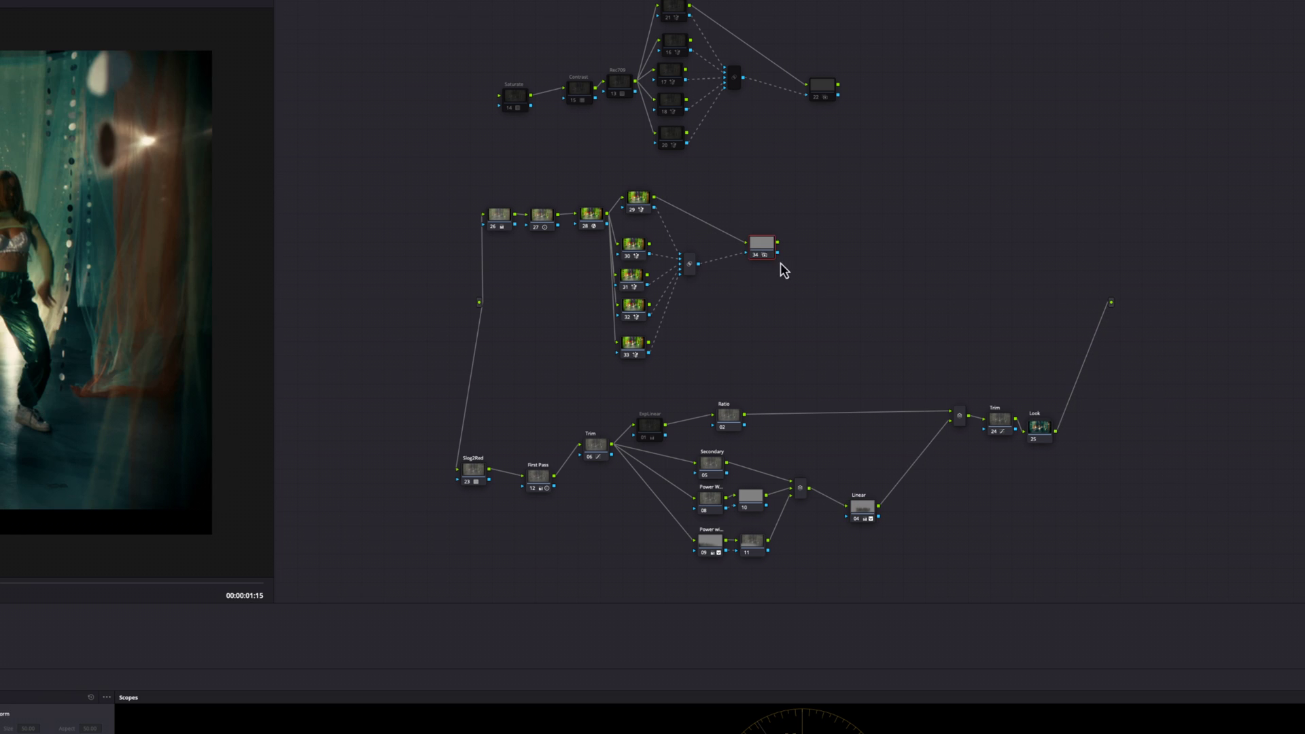
Connect the mask chain's last node to the Linear node's key input and invert the combined matte in that last node.
{"action": "left_click_drag", "start_coordinate": [777, 253], "coordinate": [815, 446]}
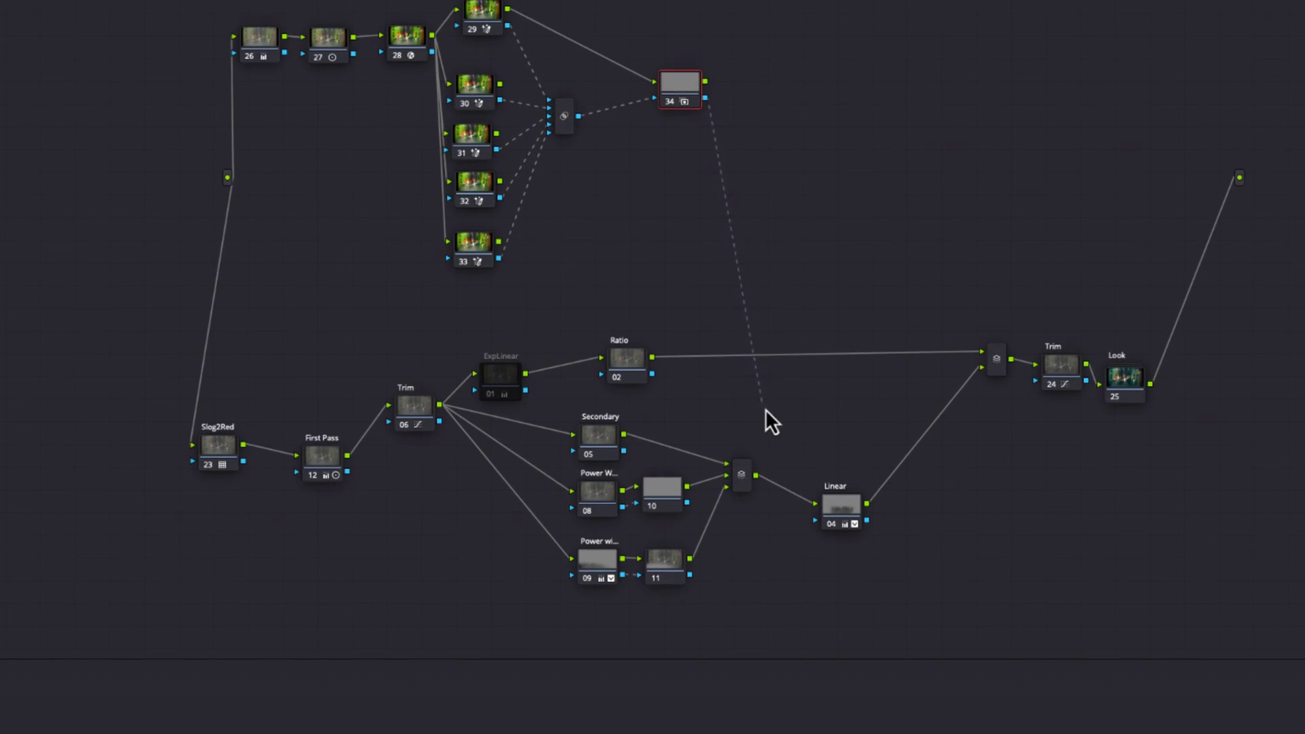
{"action": "left_click_drag", "start_coordinate": [766, 410], "coordinate": [799, 493]}
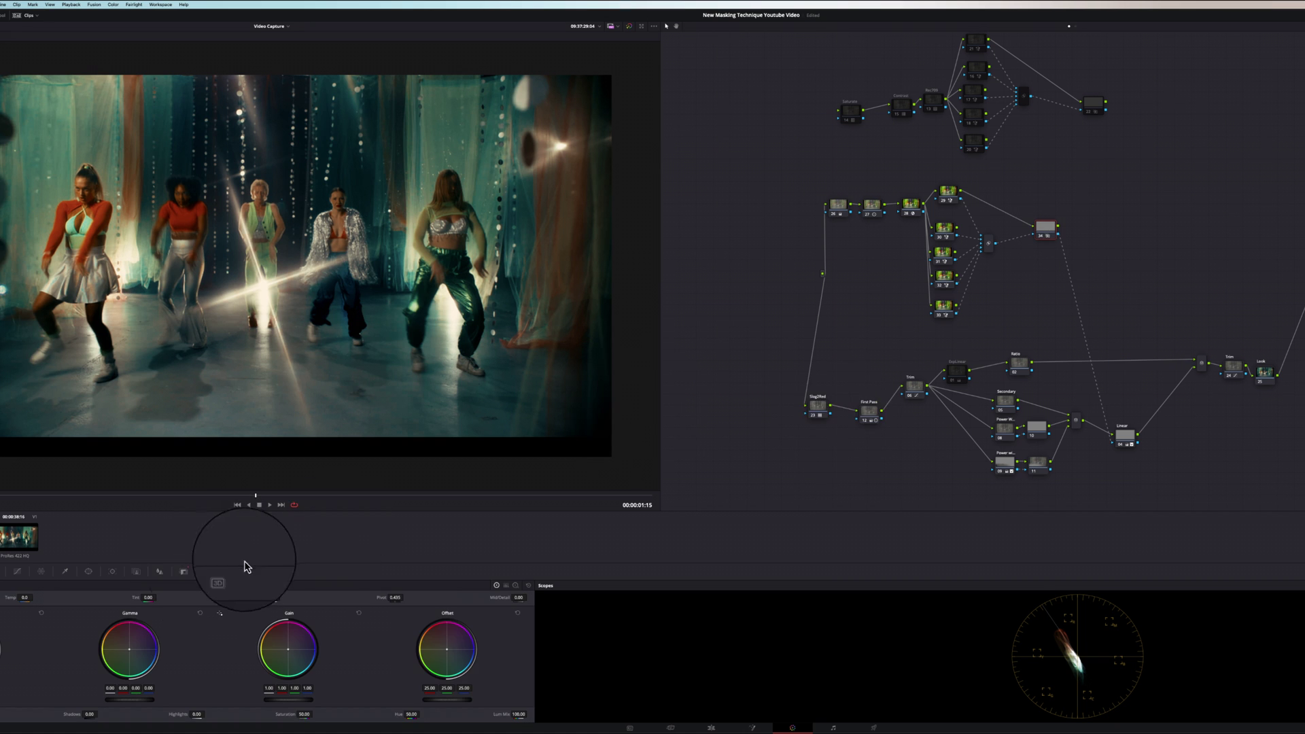
{"action": "left_click", "coordinate": [184, 571]}
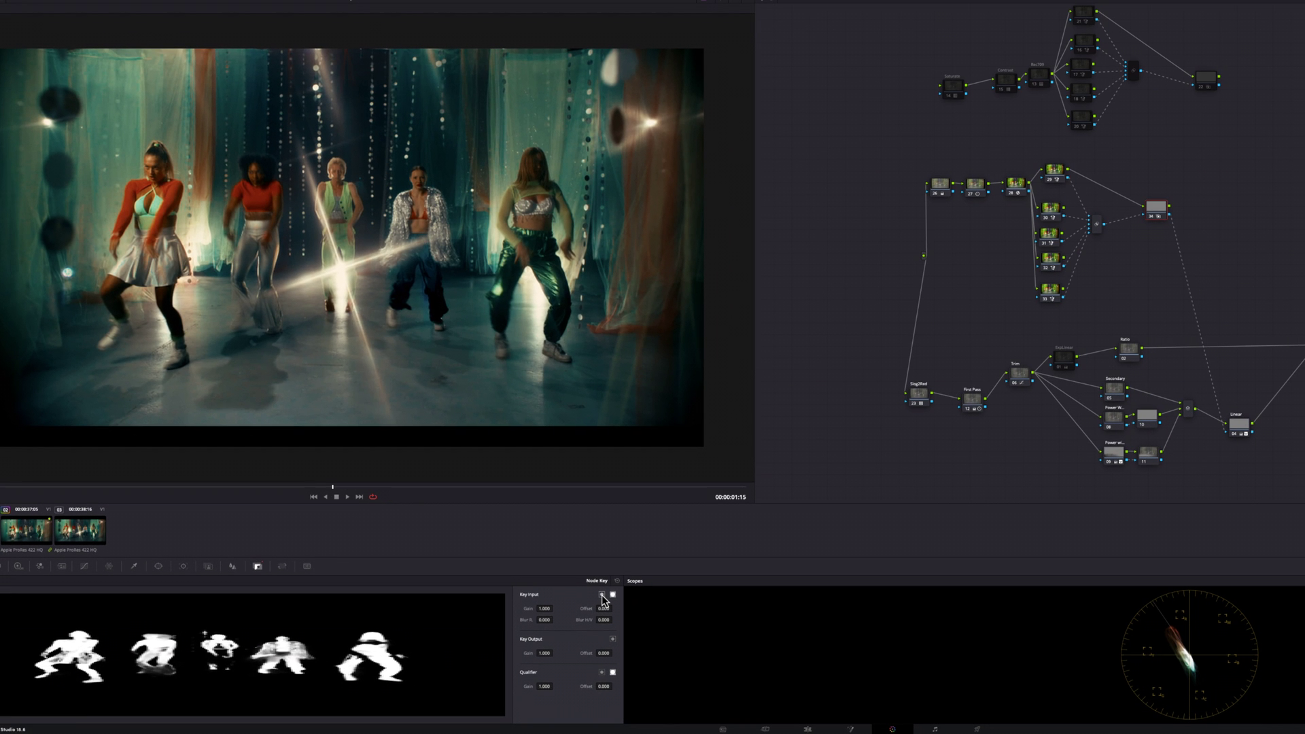
{"action": "left_click", "coordinate": [602, 595]}
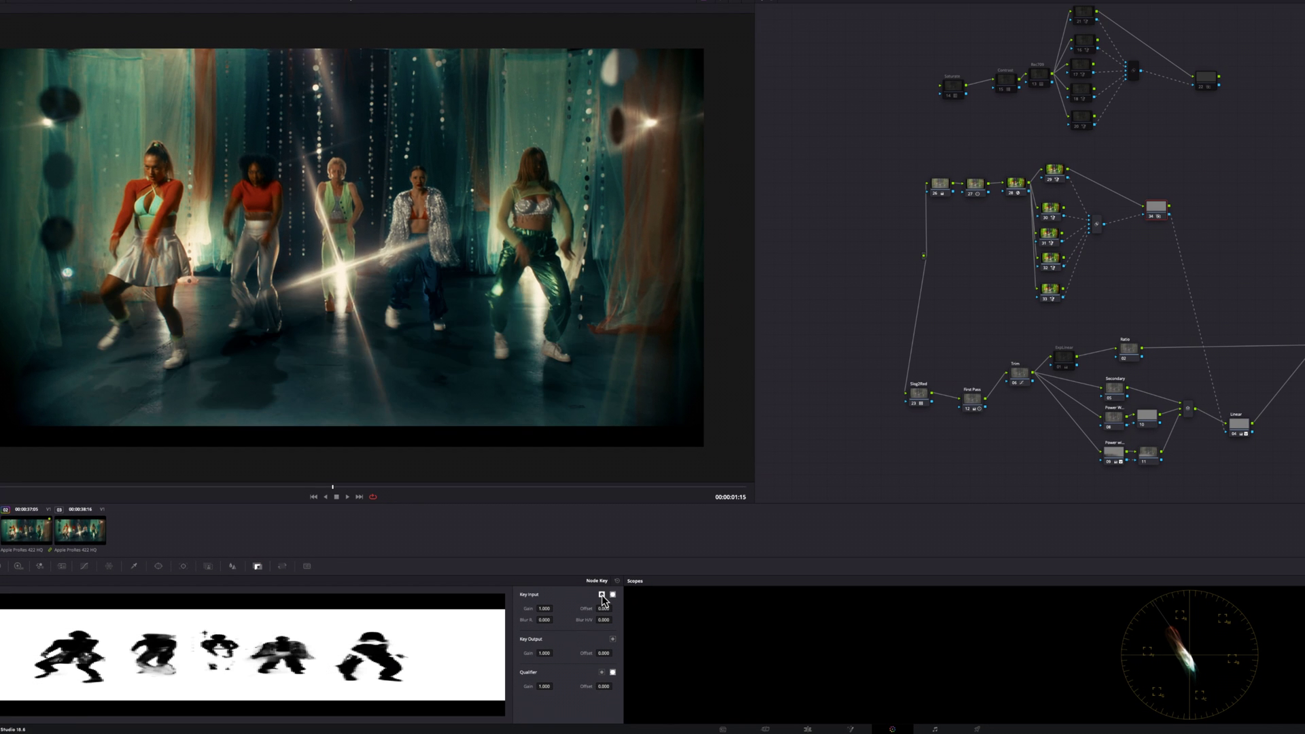
Play and scrub the clip to examine how the inverted dancer matte limits the Linear node's grade to the background.
{"action": "left_click_drag", "start_coordinate": [405, 491], "coordinate": [292, 484]}
{"action": "key", "text": "space"}
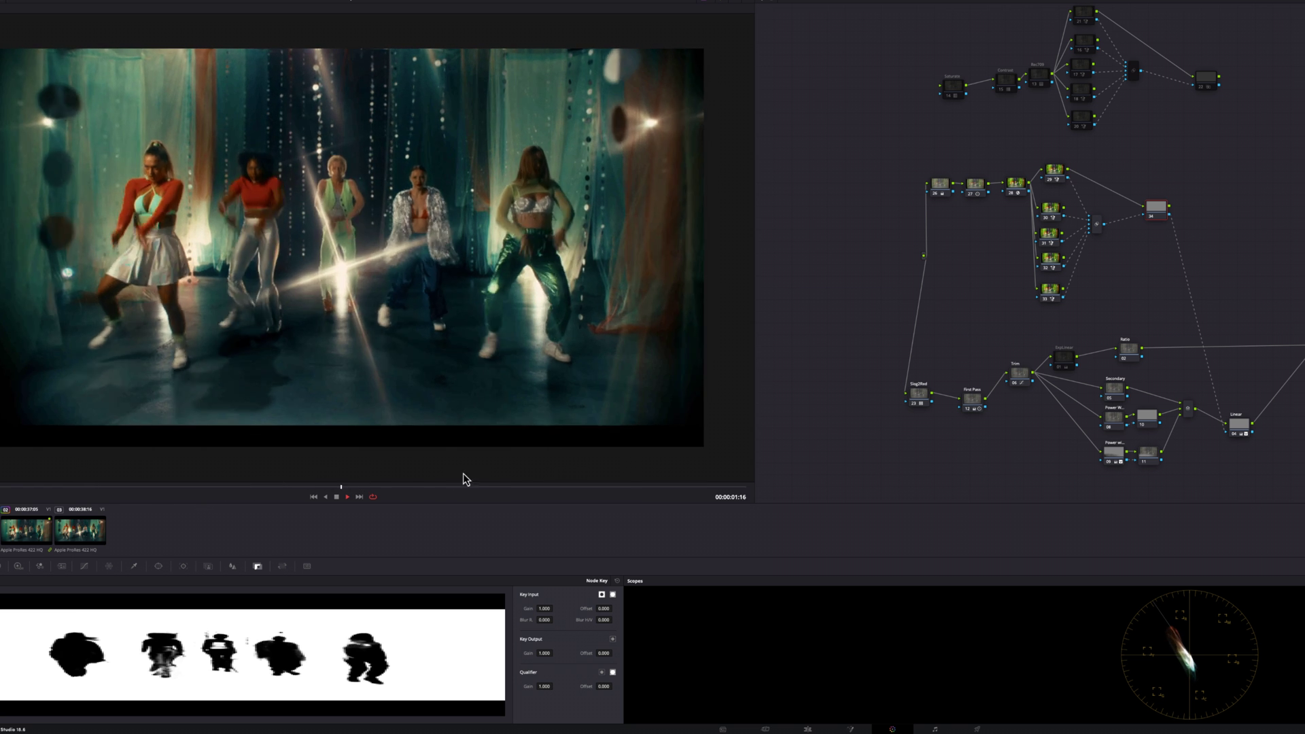
{"action": "key", "text": "space"}
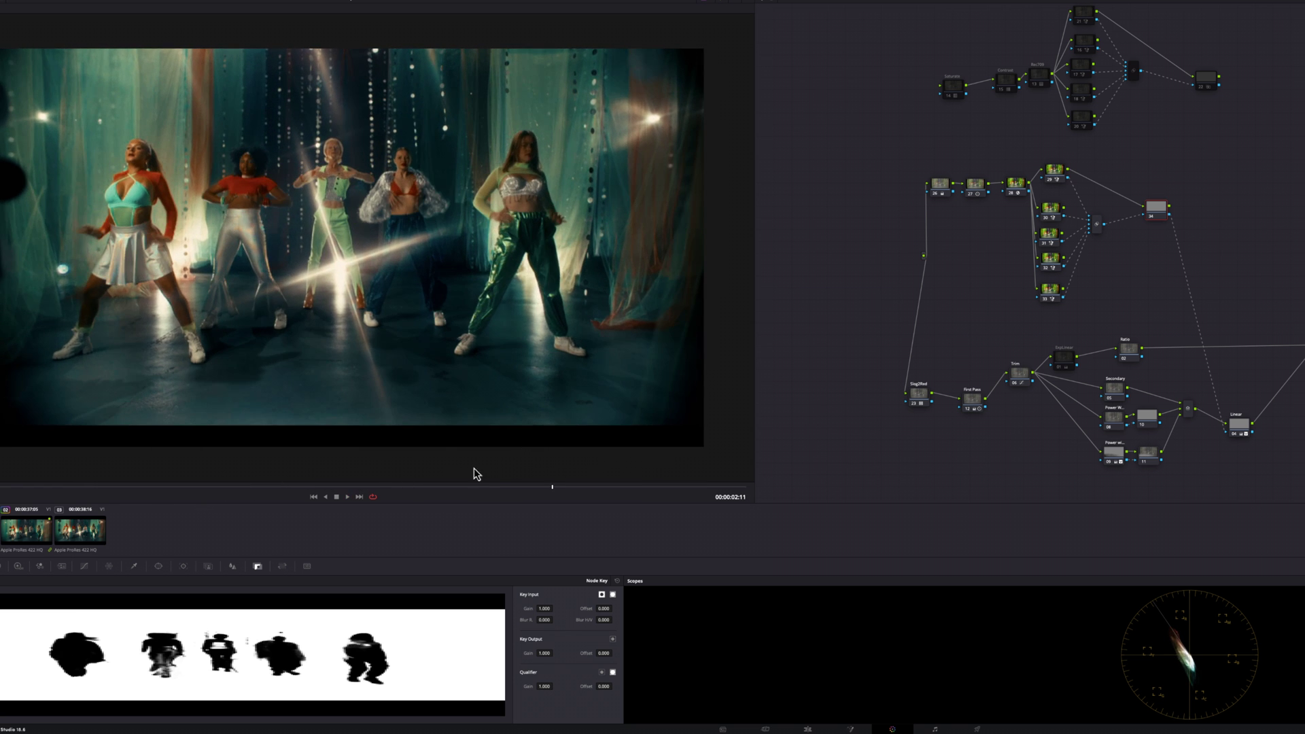
{"action": "left_click_drag", "start_coordinate": [498, 486], "coordinate": [165, 500]}
{"action": "key", "text": "space"}
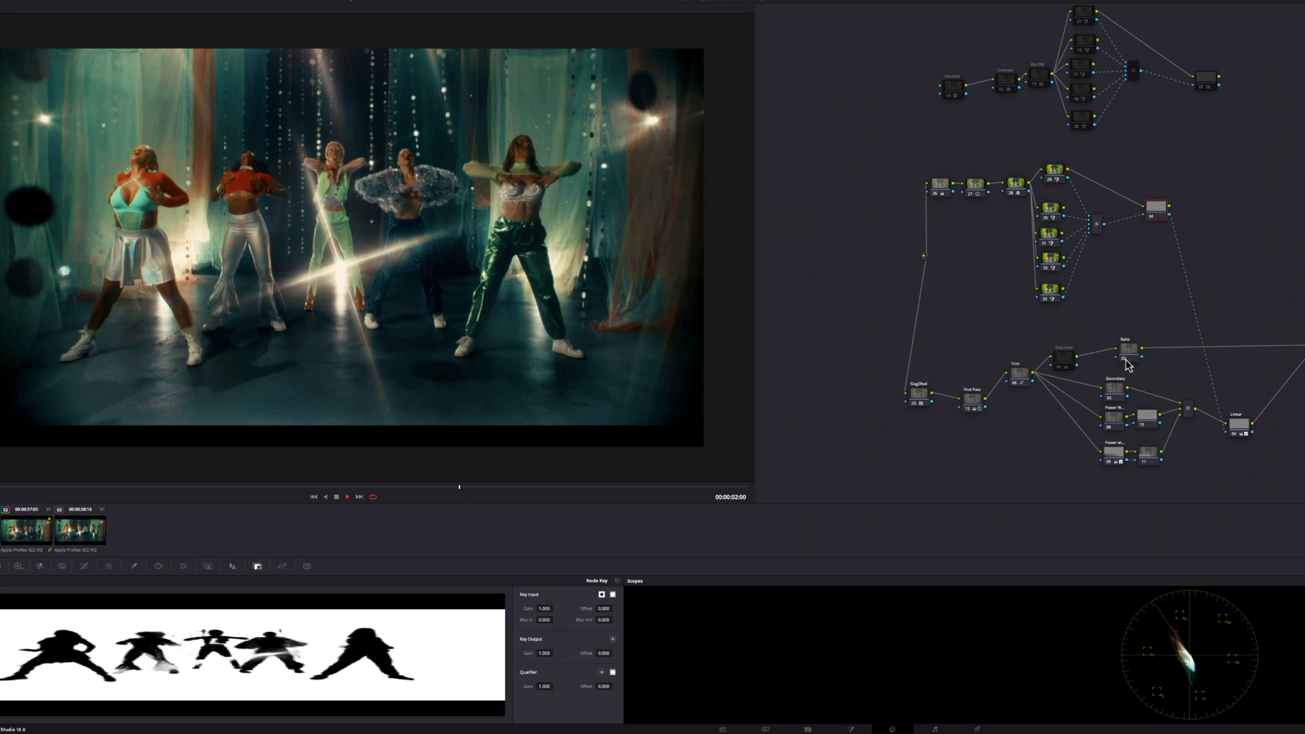
{"action": "key", "text": "space"}
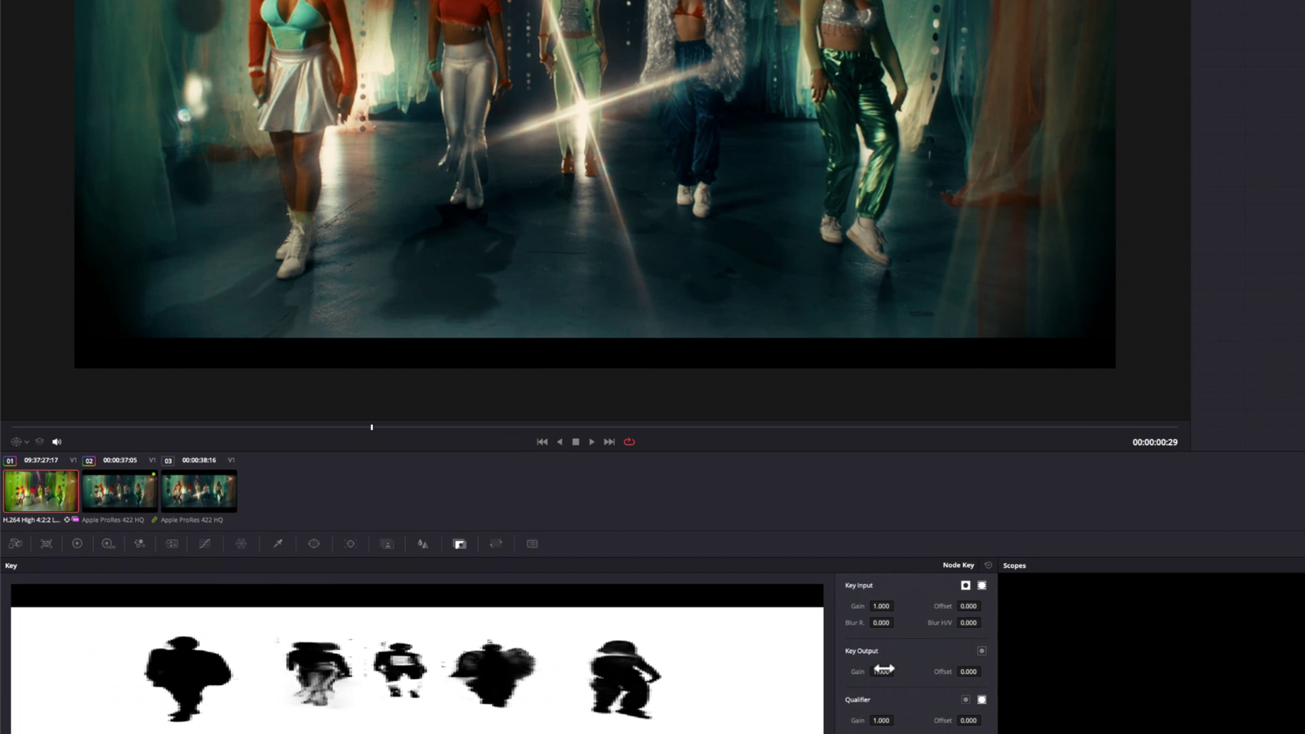
Set the combined matte node's key output gain to 0.570 and play the clip to check the softer effect.
{"action": "left_click_drag", "start_coordinate": [590, 671], "coordinate": [576, 671]}
{"action": "left_click_drag", "start_coordinate": [881, 671], "coordinate": [865, 672]}
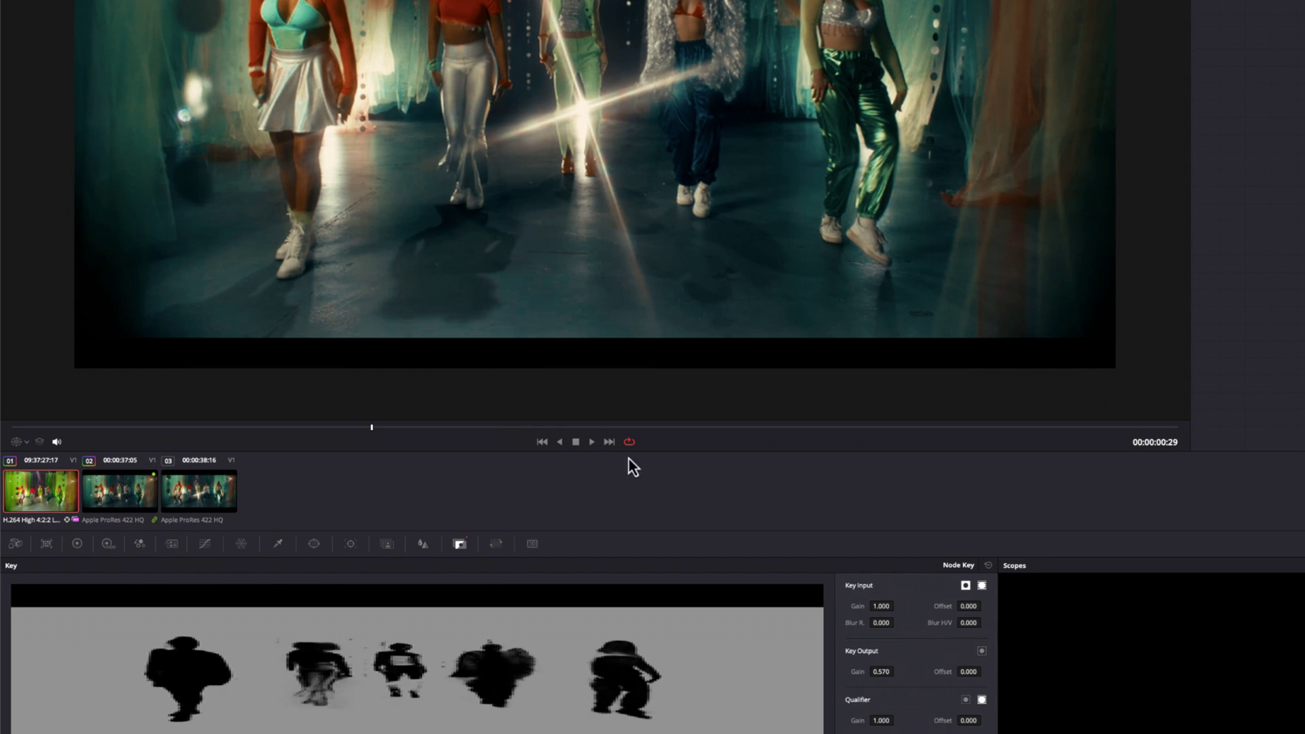
{"action": "key", "text": "space"}
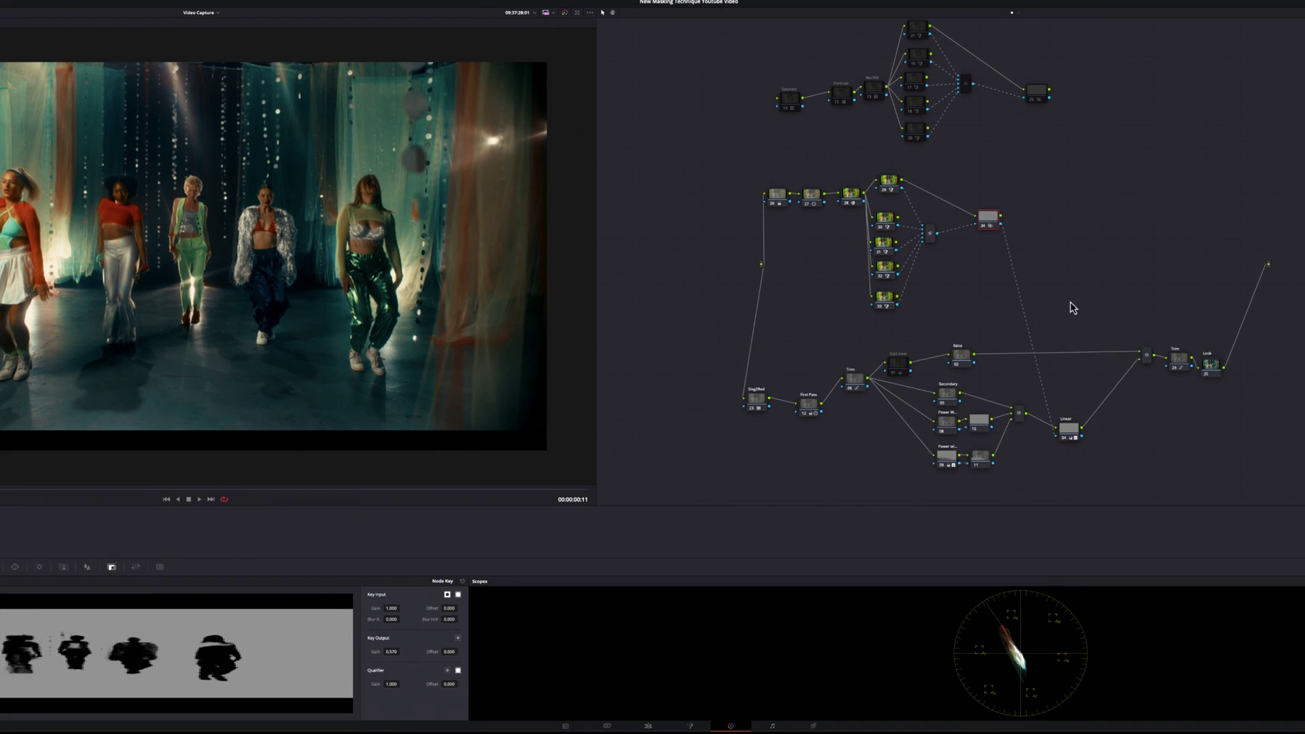
Shift the mask chain within the node graph, reposition its last node and check the individual dancer nodes' mattes.
{"action": "left_click_drag", "start_coordinate": [1009, 322], "coordinate": [800, 214]}
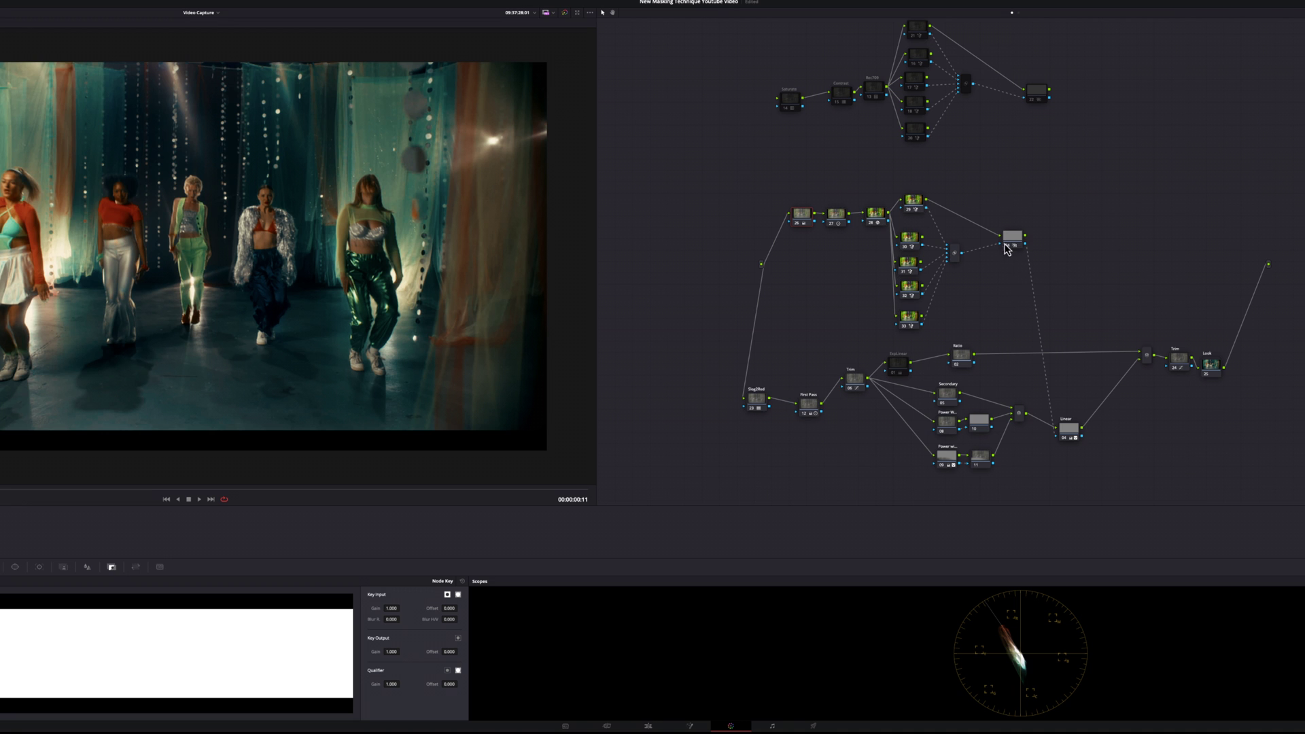
{"action": "left_click_drag", "start_coordinate": [1013, 240], "coordinate": [1009, 211]}
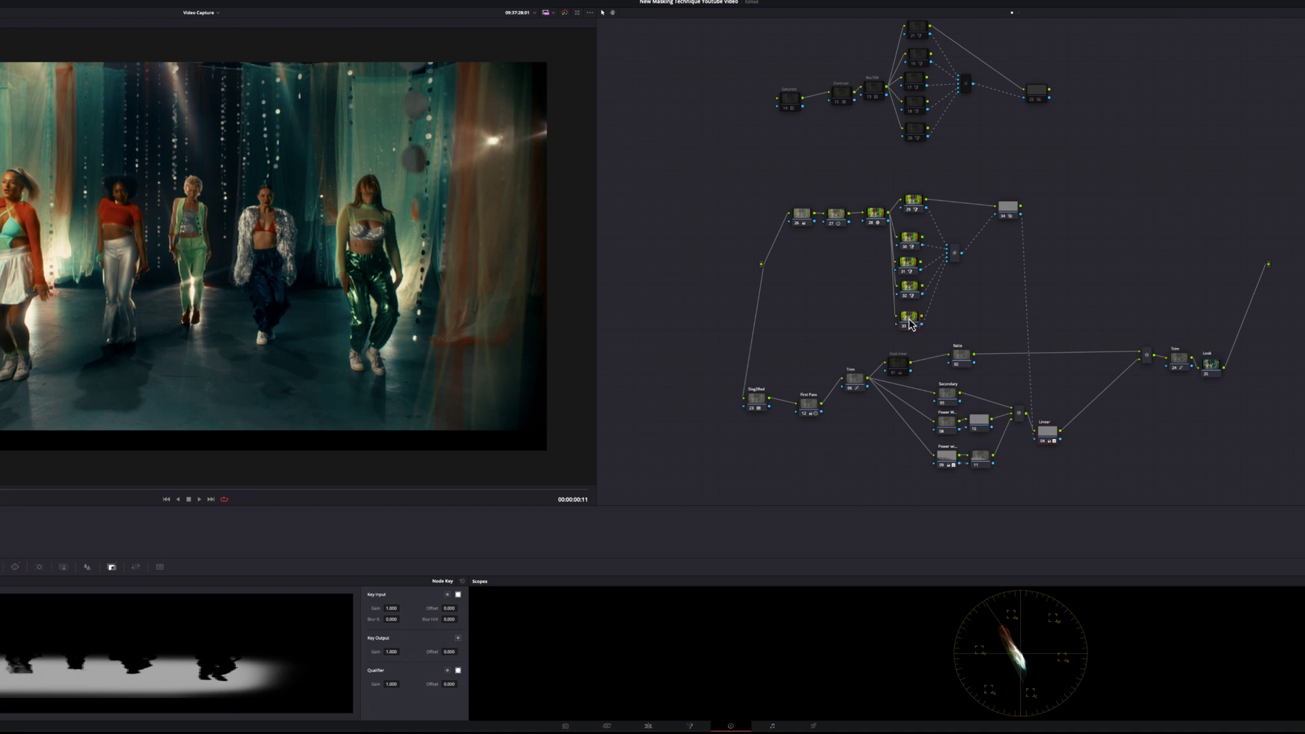
{"action": "left_click", "coordinate": [911, 324]}
{"action": "left_click", "coordinate": [910, 287]}
{"action": "left_click", "coordinate": [908, 263]}
{"action": "left_click", "coordinate": [913, 237]}
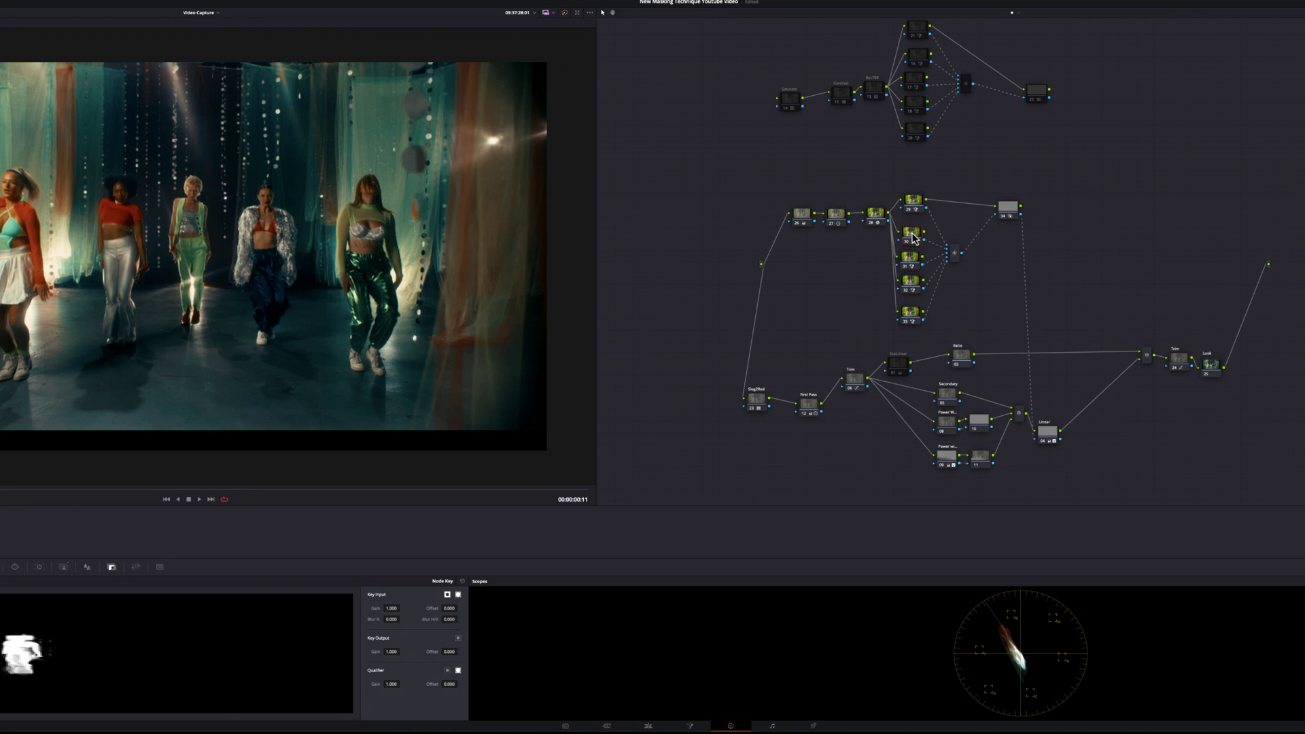
{"action": "left_click", "coordinate": [915, 203]}
{"action": "left_click_drag", "start_coordinate": [1005, 211], "coordinate": [989, 219]}
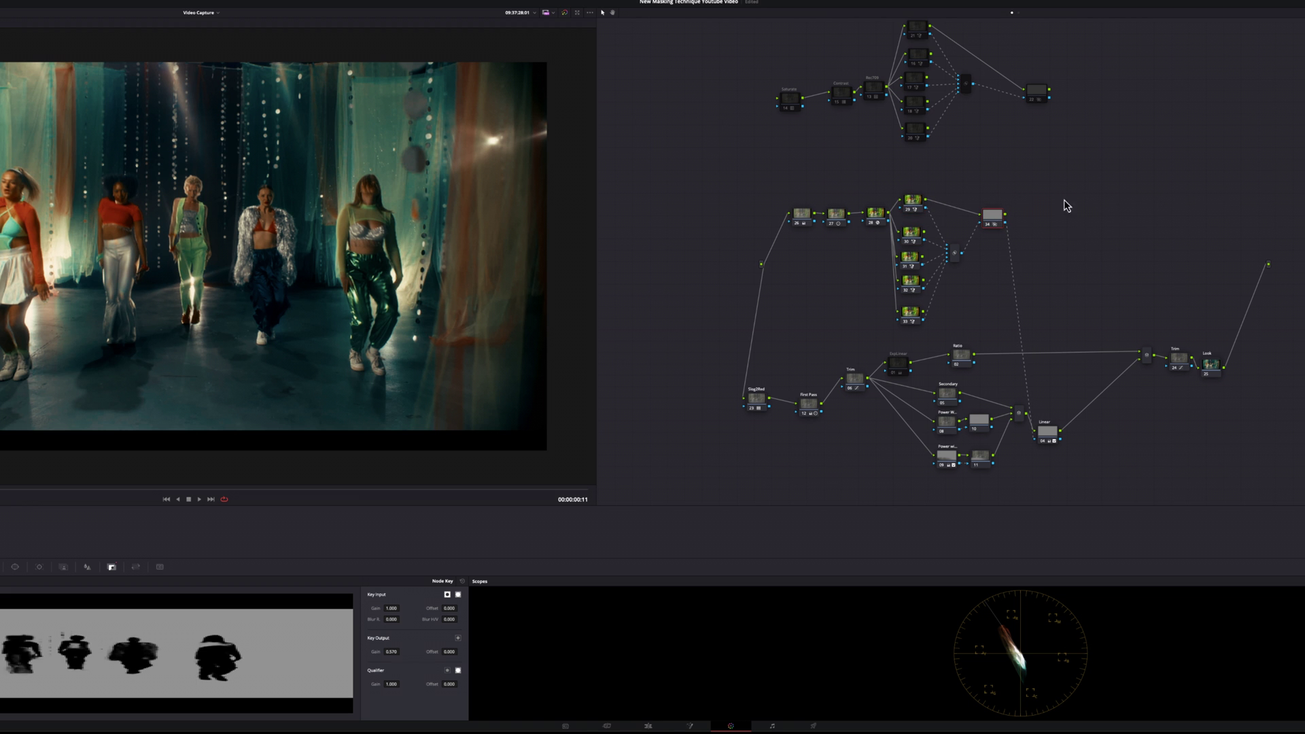
Add a serial node after the Linear node and feed the leftmost dancer's key output into its key input.
{"action": "left_click_drag", "start_coordinate": [907, 204], "coordinate": [910, 197]}
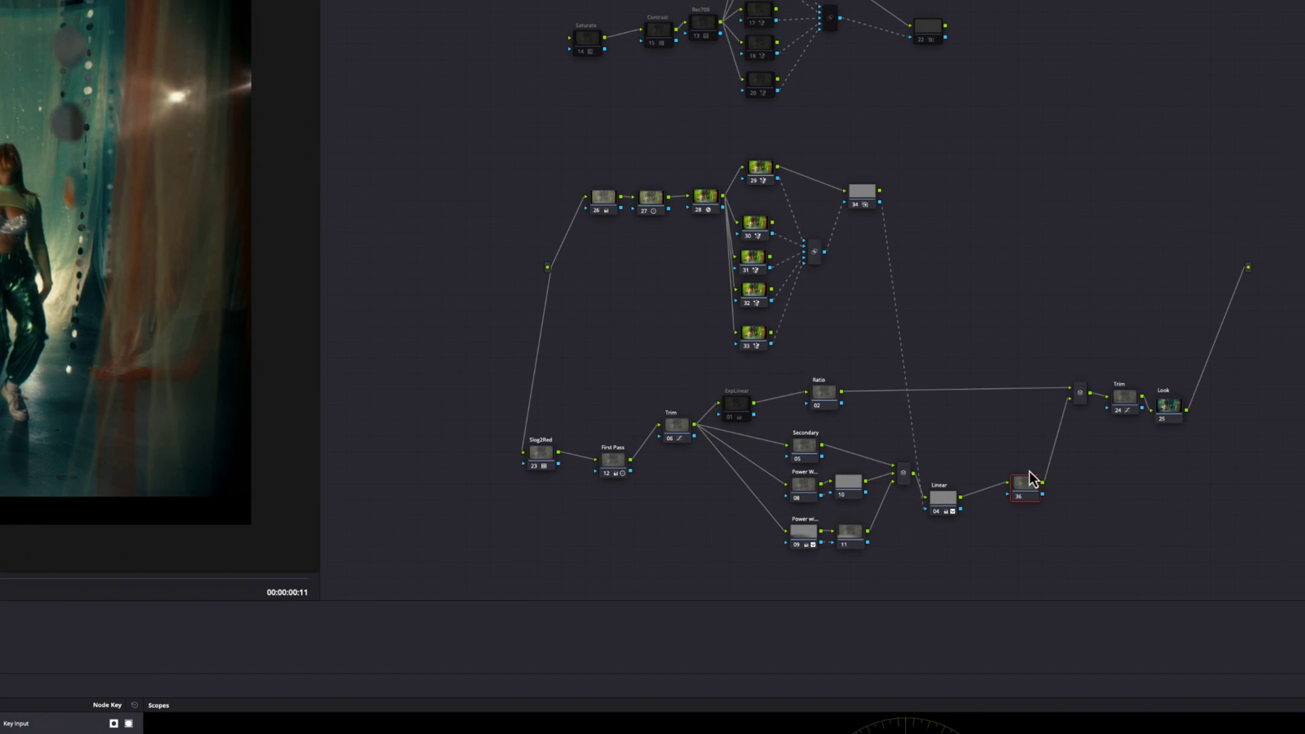
{"action": "left_click_drag", "start_coordinate": [777, 178], "coordinate": [1001, 494]}
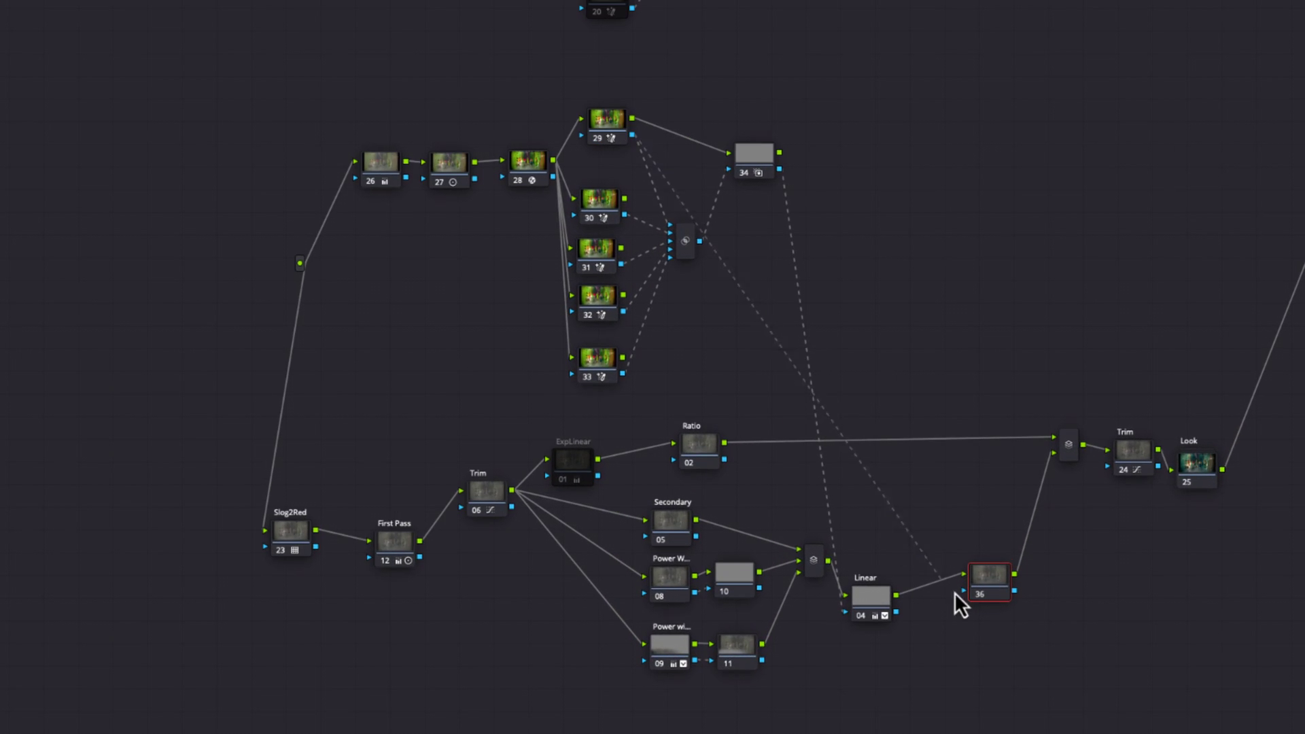
{"action": "left_click_drag", "start_coordinate": [955, 593], "coordinate": [963, 591]}
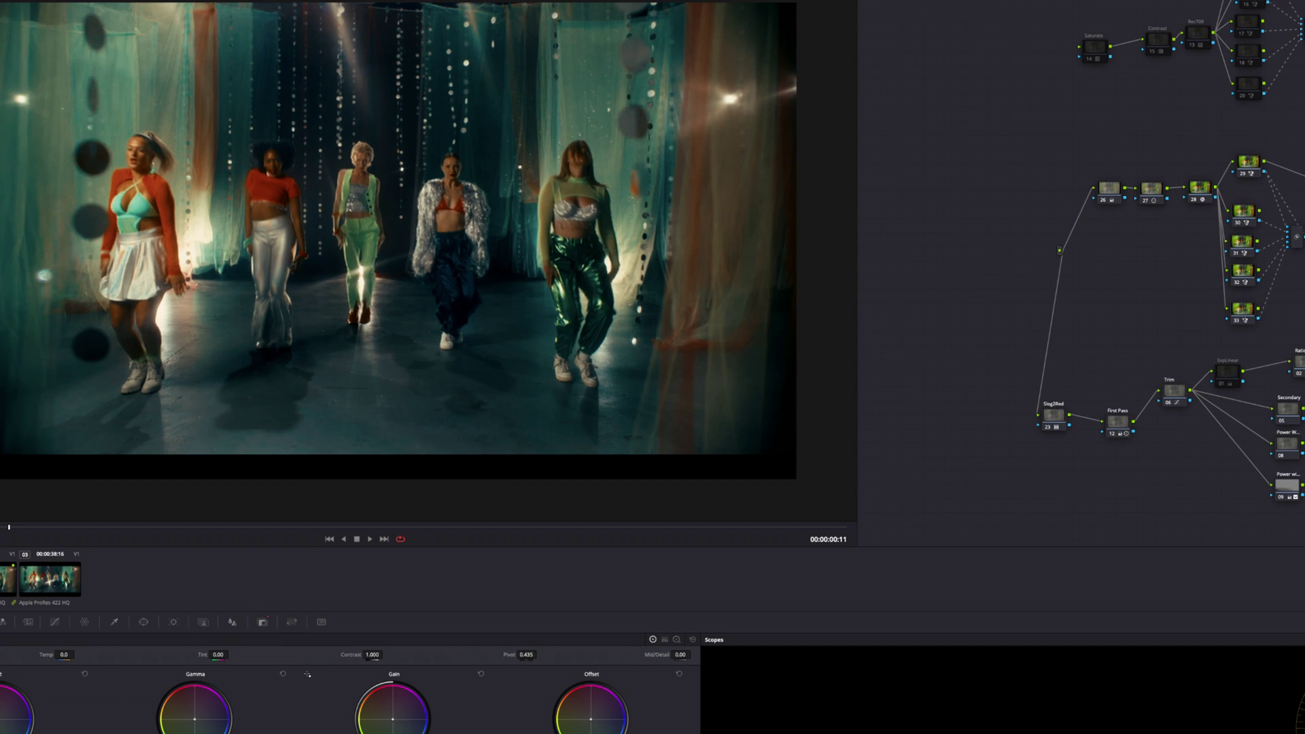
Open the Magic Mask of the top dancer node and scrub along its tracked timeline to review it.
{"action": "left_click", "coordinate": [1116, 427]}
{"action": "left_click", "coordinate": [1252, 165]}
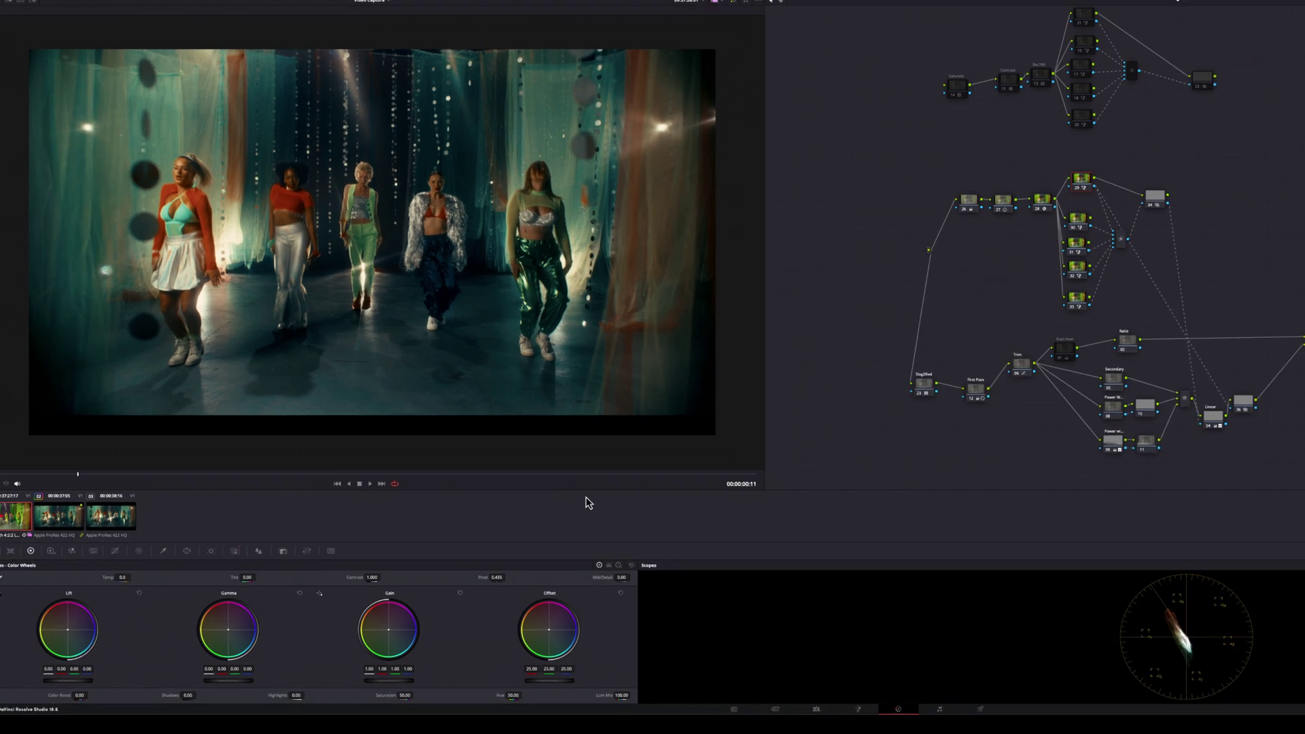
{"action": "left_click", "coordinate": [233, 551]}
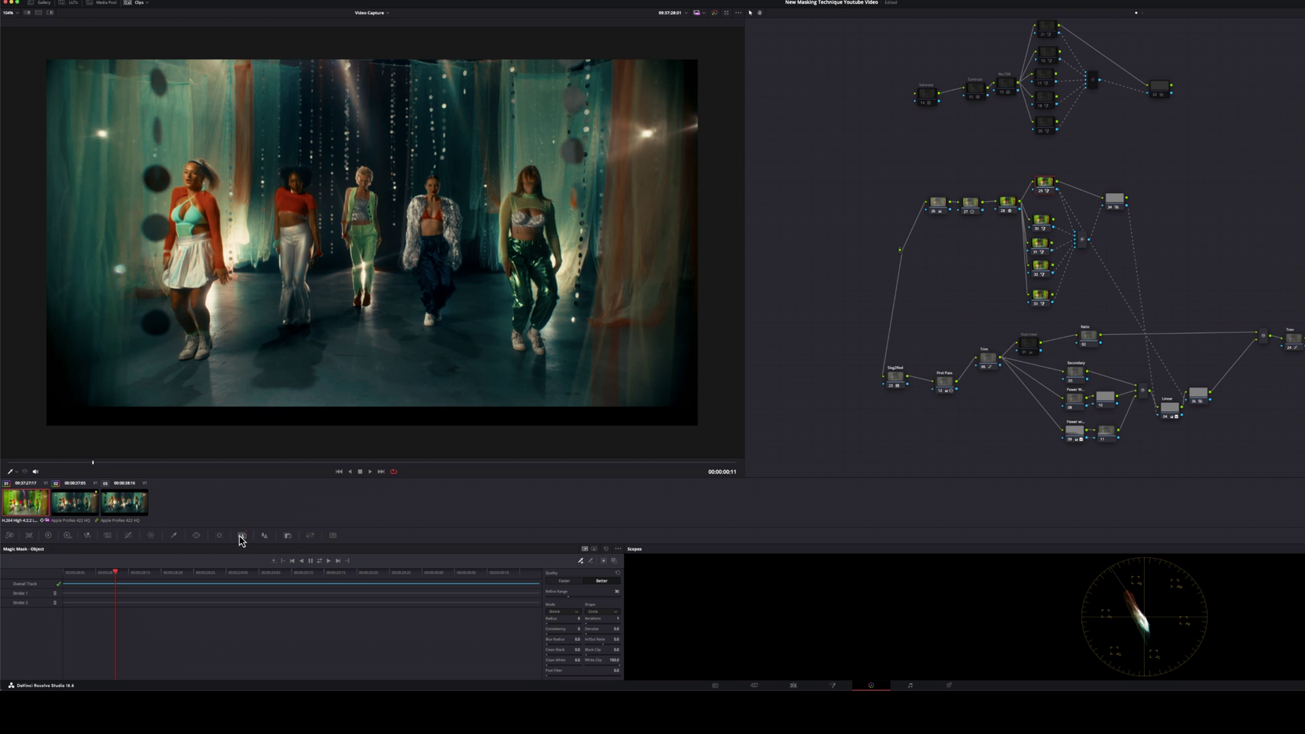
{"action": "left_click", "coordinate": [156, 573]}
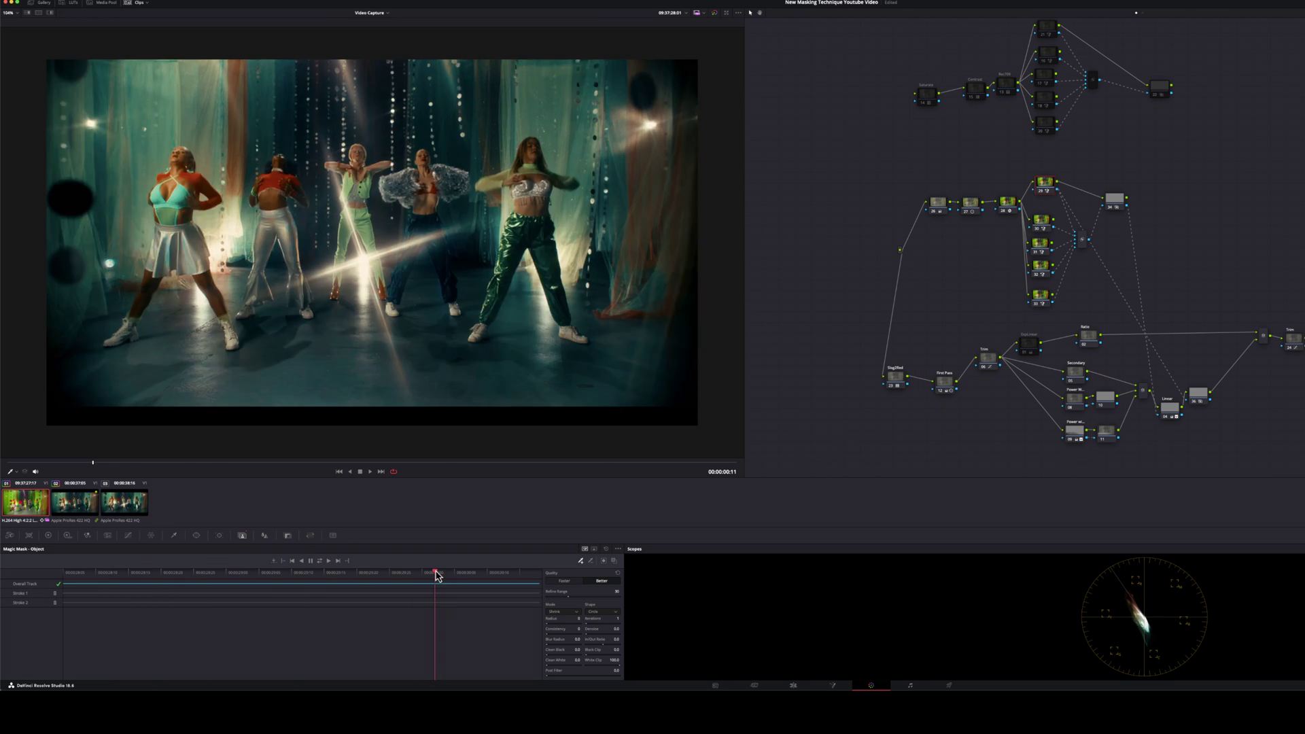
{"action": "left_click", "coordinate": [1180, 271]}
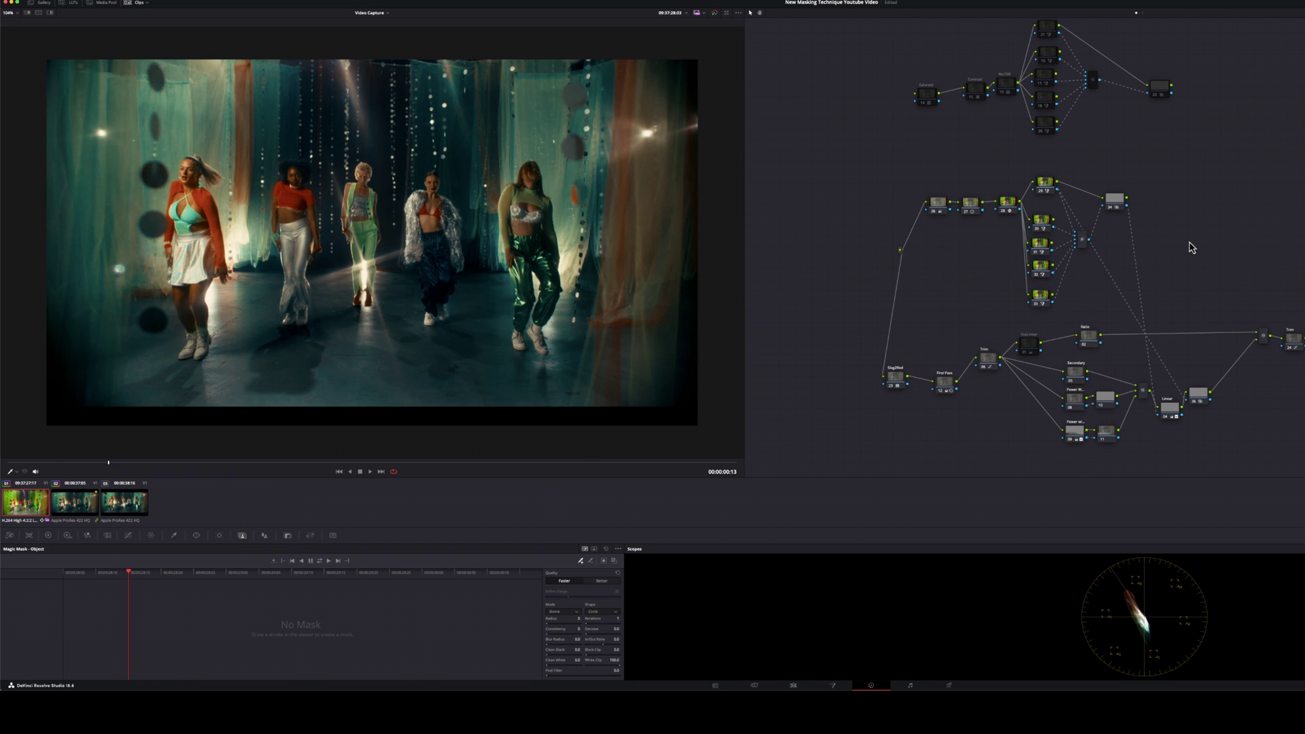